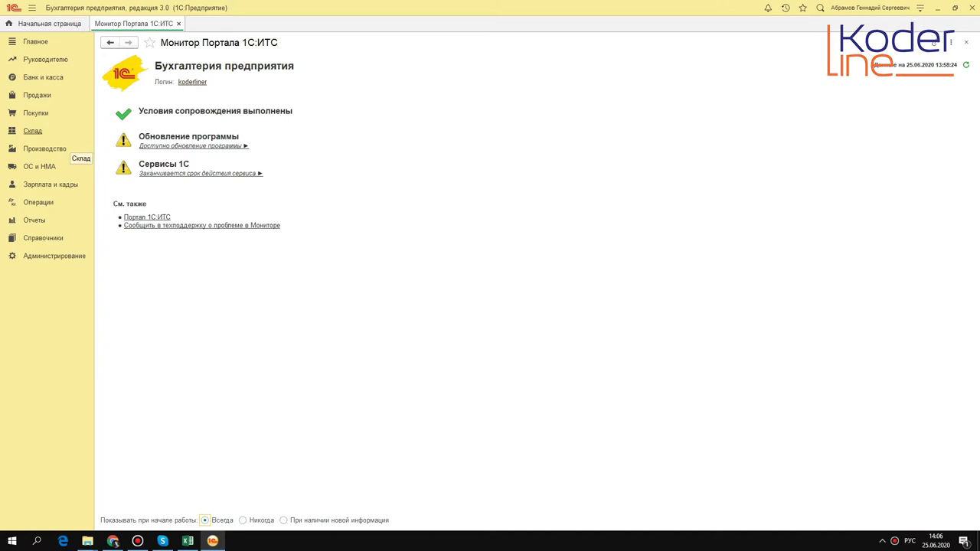
Open the sales list «Реализация (акты, накладные)» and dismiss its news window
click(38, 95)
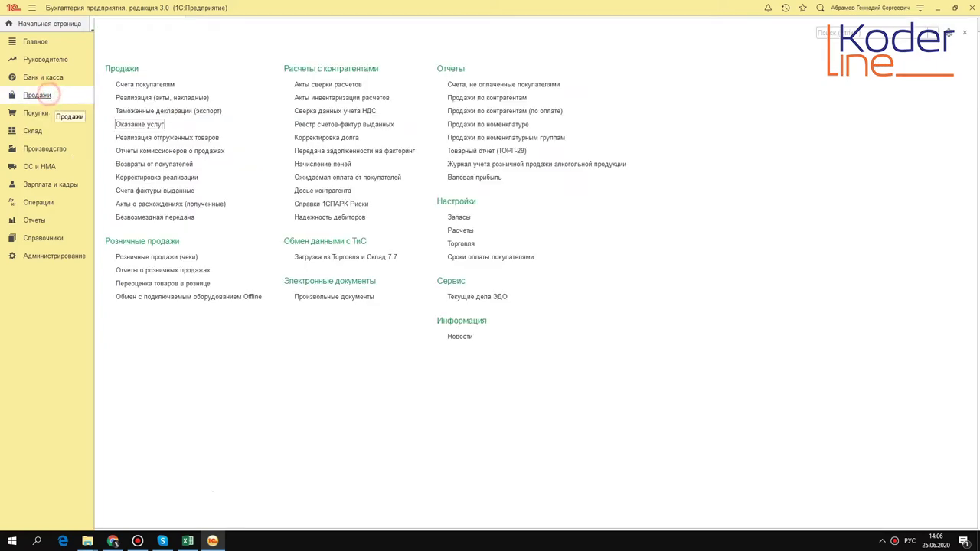
click(165, 98)
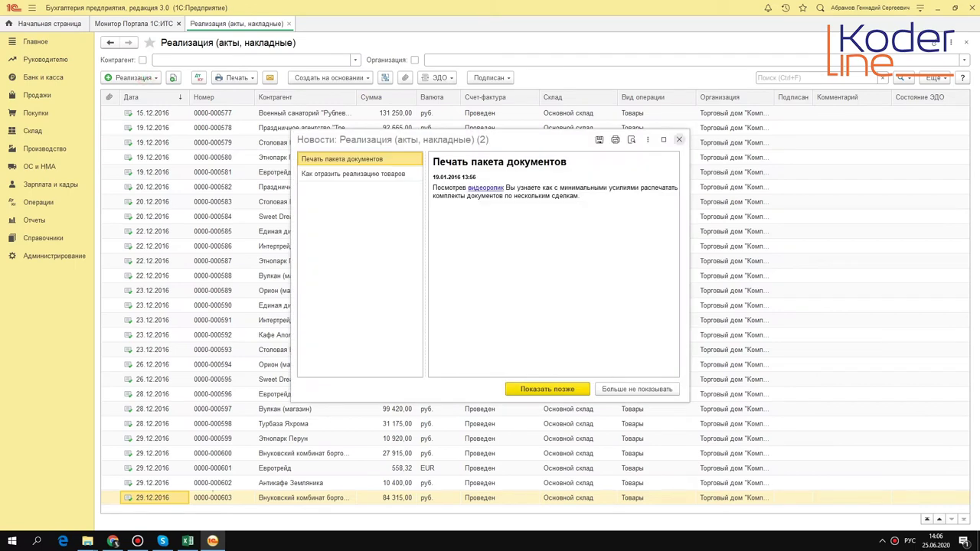
click(678, 140)
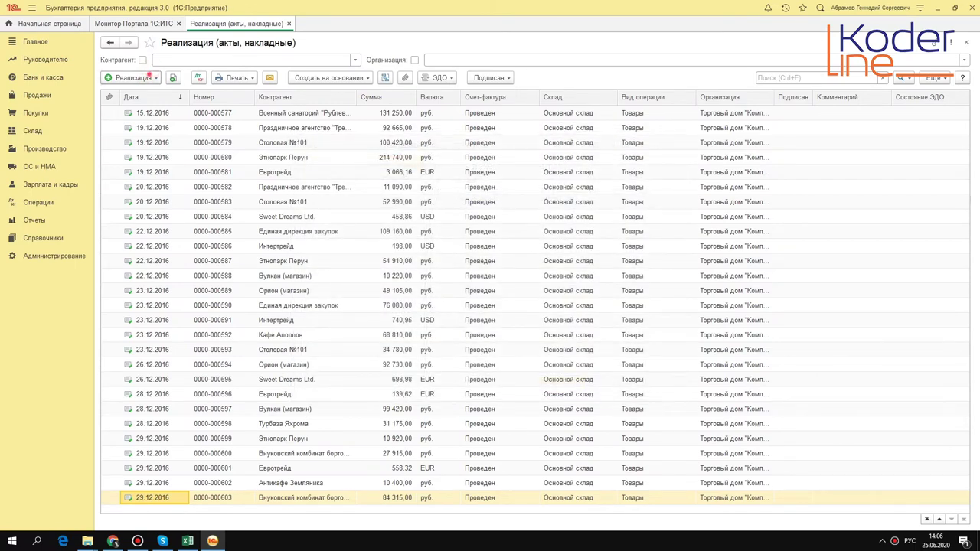
click(132, 77)
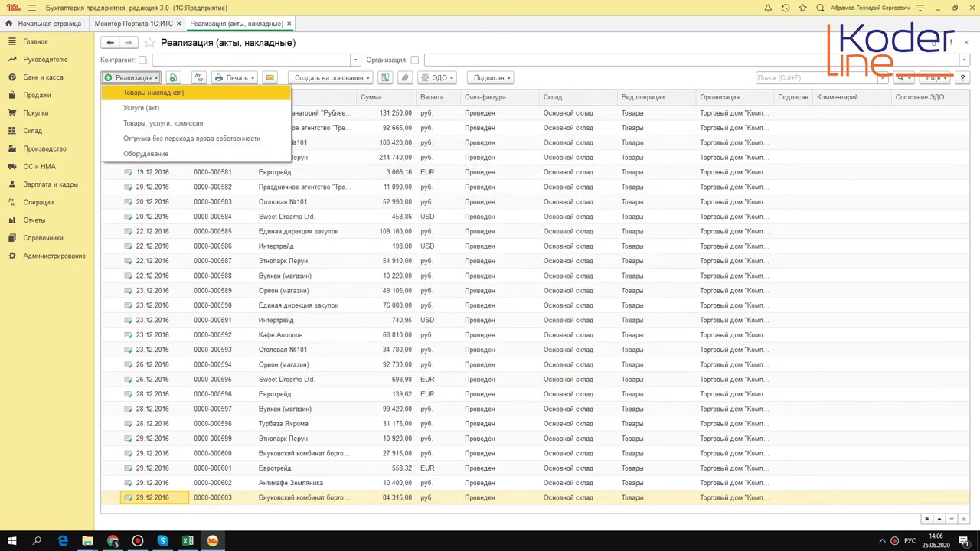
click(205, 54)
Filter the sales list by counterparty «Бар Дионис» and organization «Торговый дом "Комплексный" ООО»
click(226, 60)
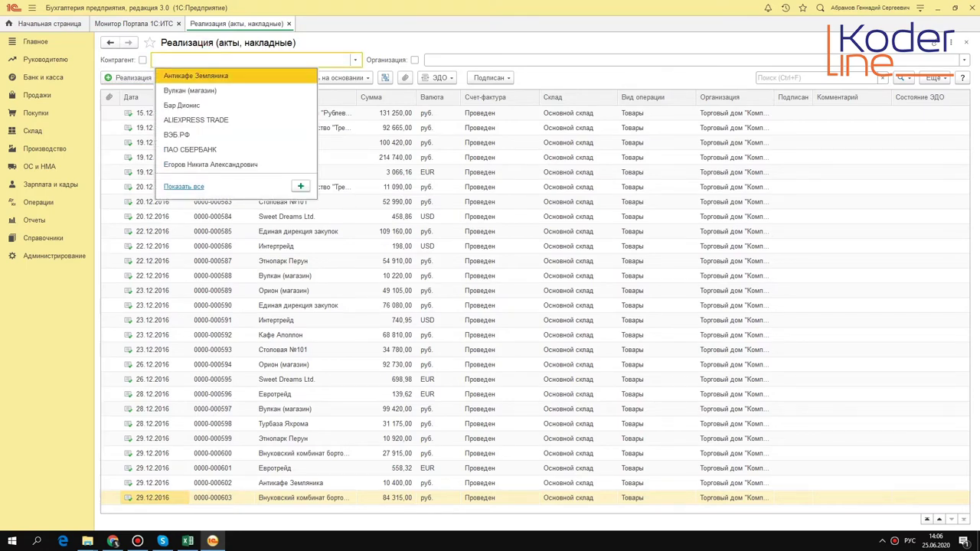
key(F4)
click(304, 209)
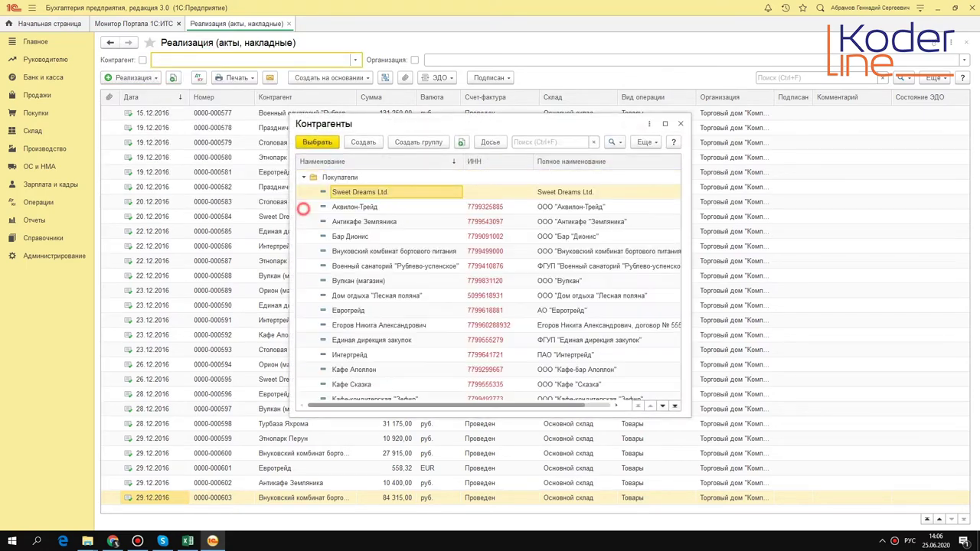
click(375, 236)
double_click(374, 236)
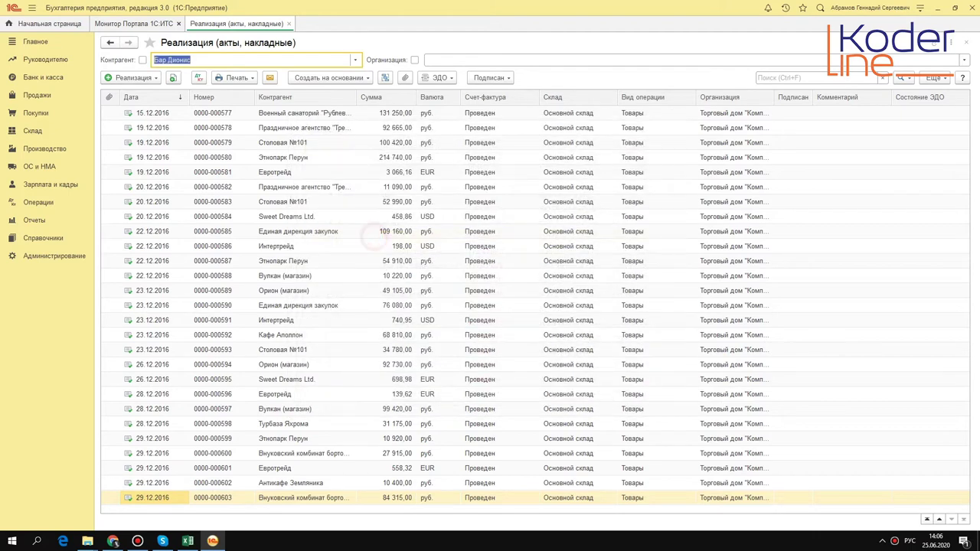
click(449, 60)
click(504, 120)
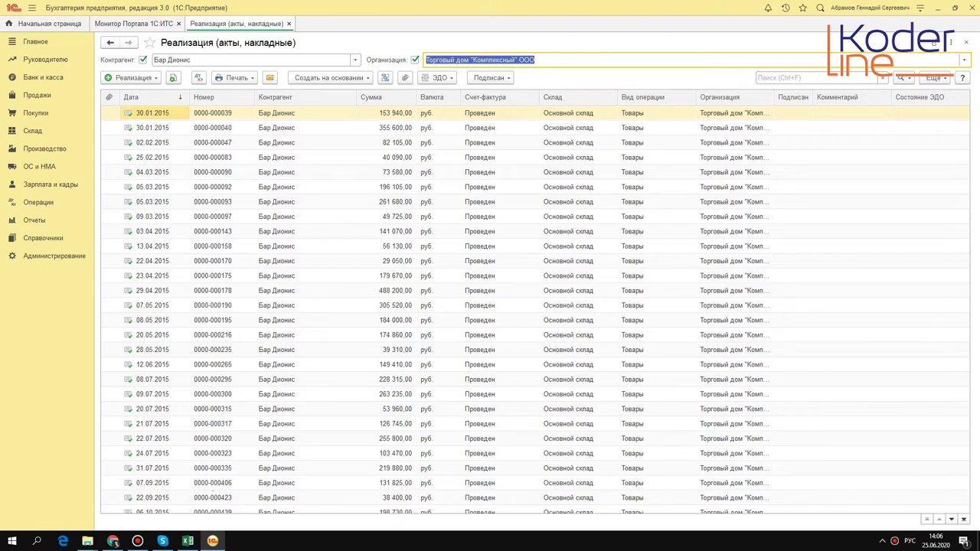
Create a new «Услуги (акт)» sales document and set its date to 30.06.2020
click(135, 78)
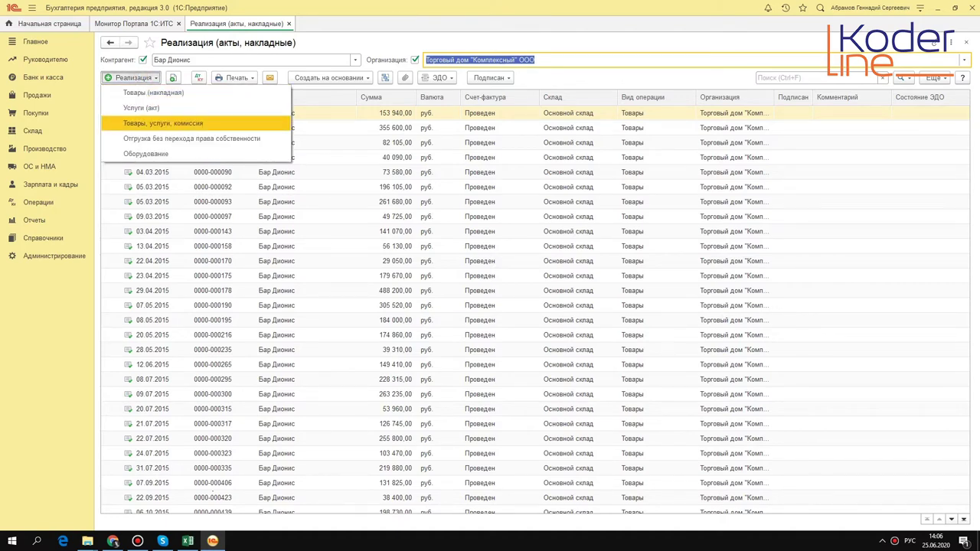
key(Up)
key(Return)
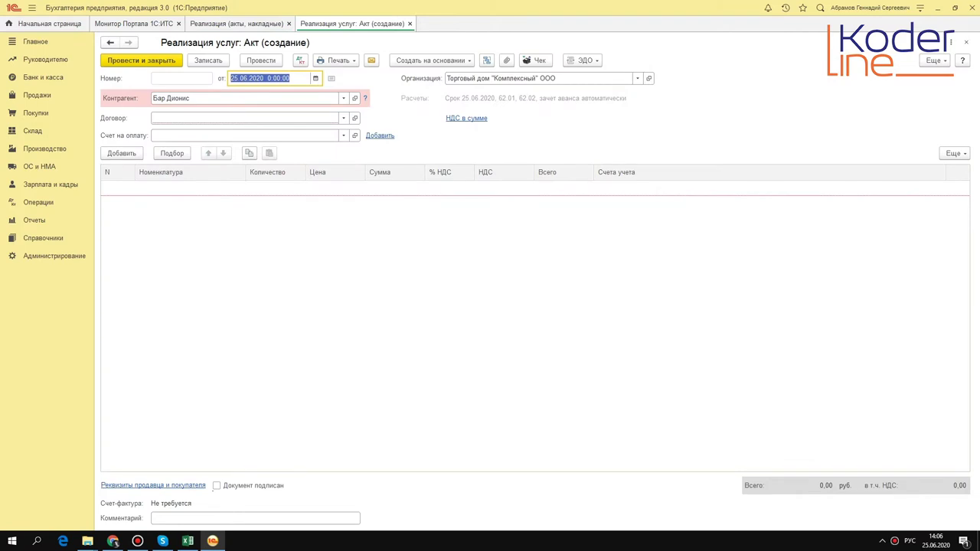
click(637, 78)
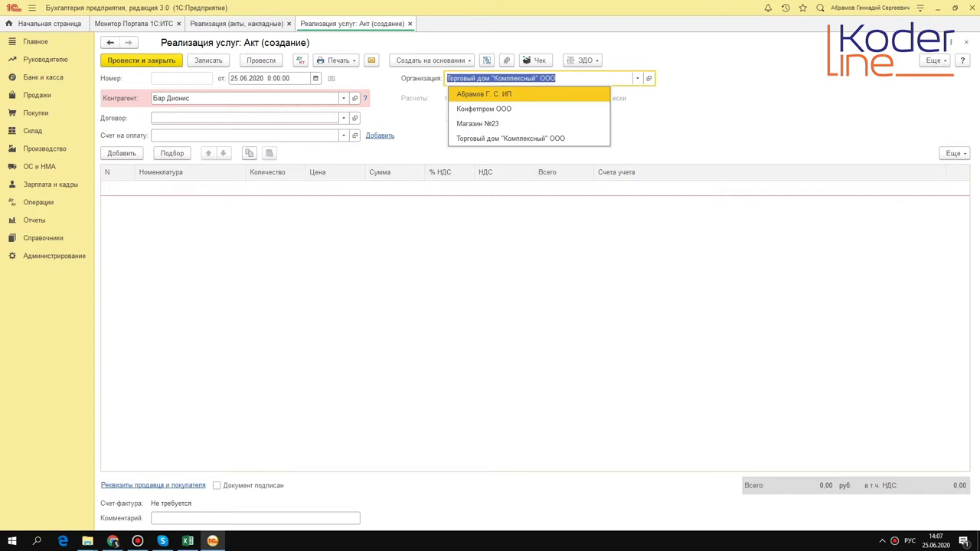
click(315, 78)
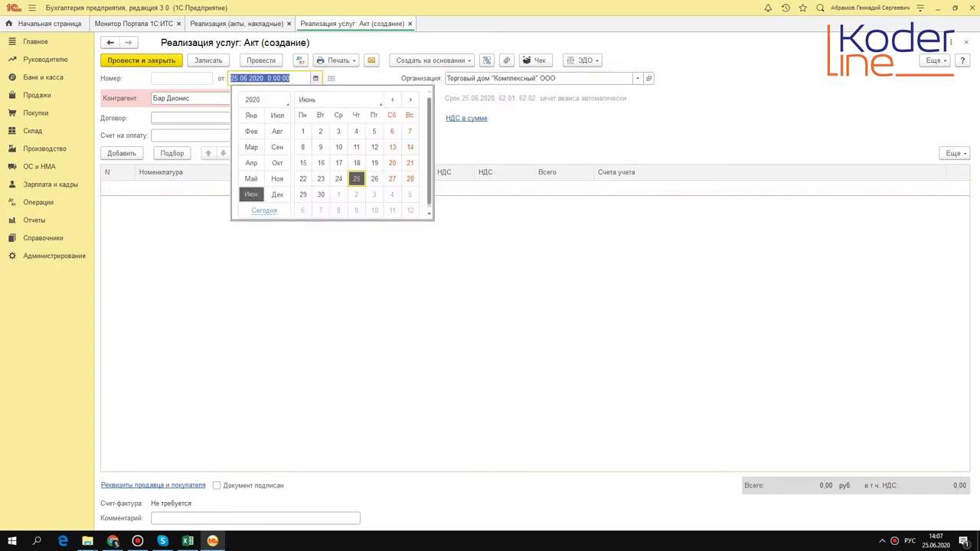
click(320, 195)
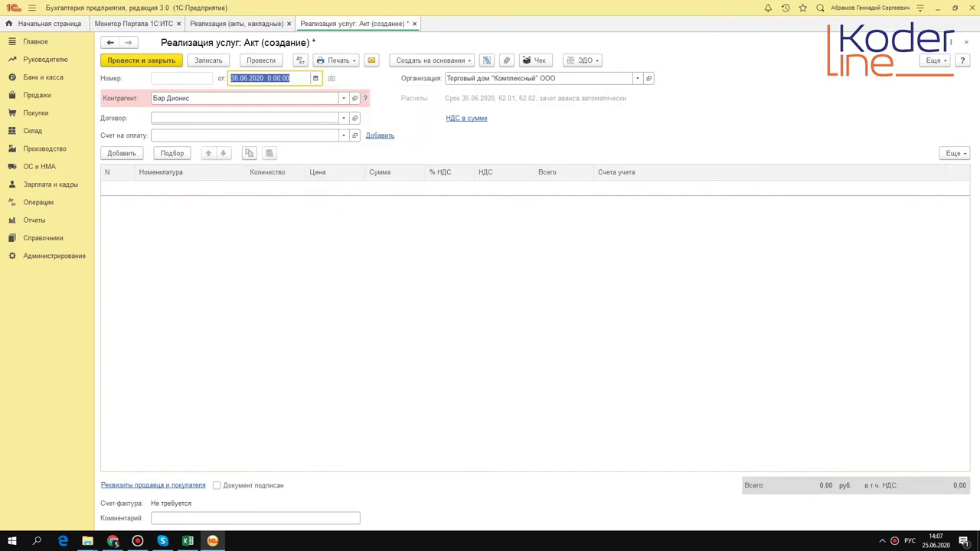
Open the list of contracts for the act's counterparty and widen the «Наименование» column to show full contract names
click(219, 99)
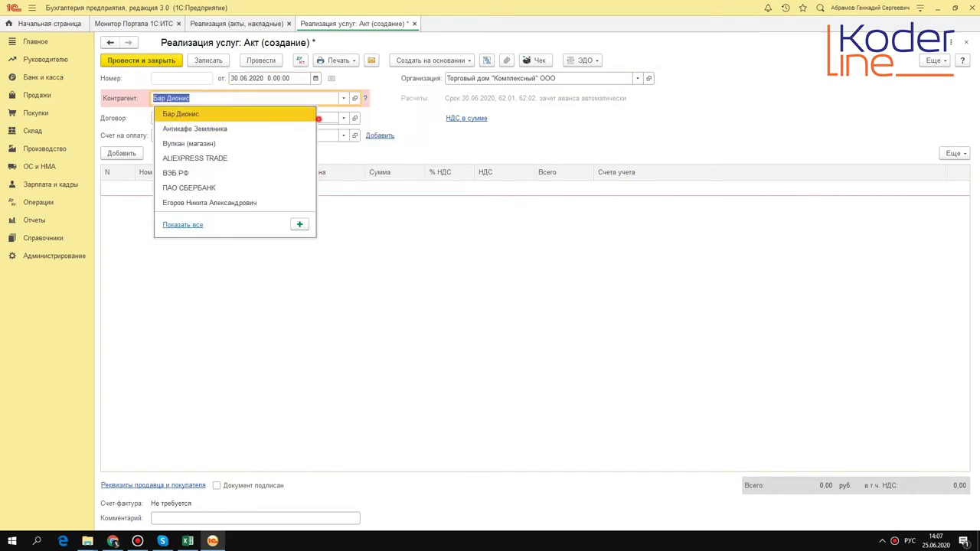
key(Escape)
click(326, 117)
click(182, 187)
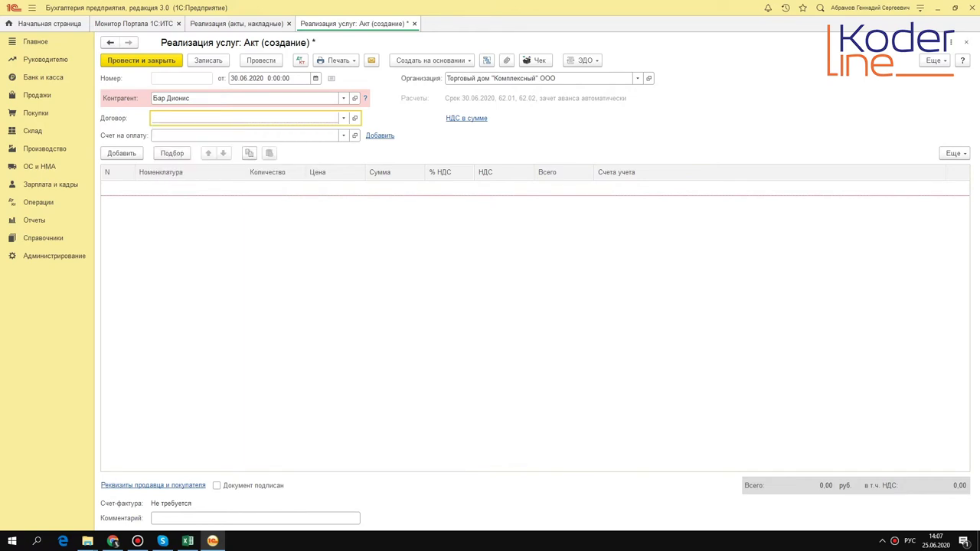
drag(378, 160, 441, 161)
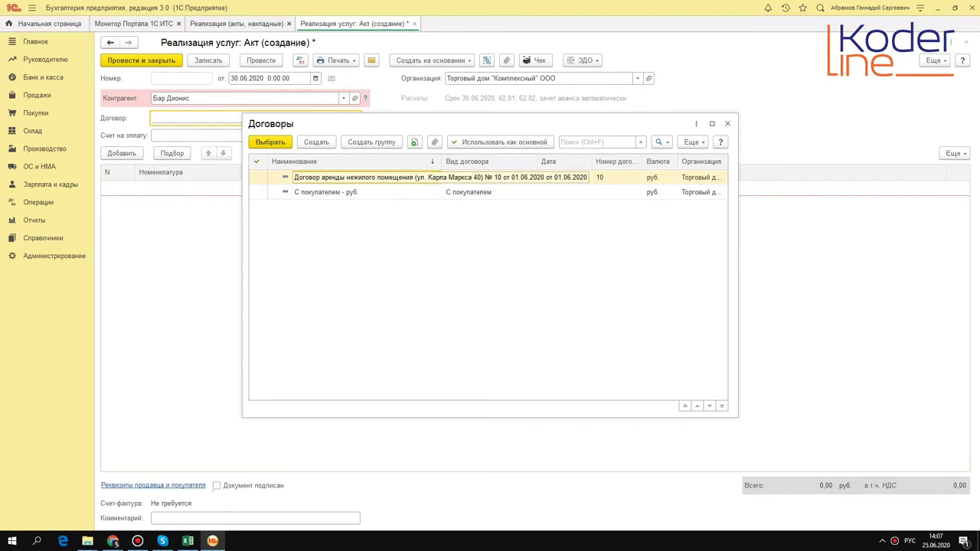
Examine the lease contract's card, including settlements, price type, VAT, signatures, organization, counterparty and additional information
key(F2)
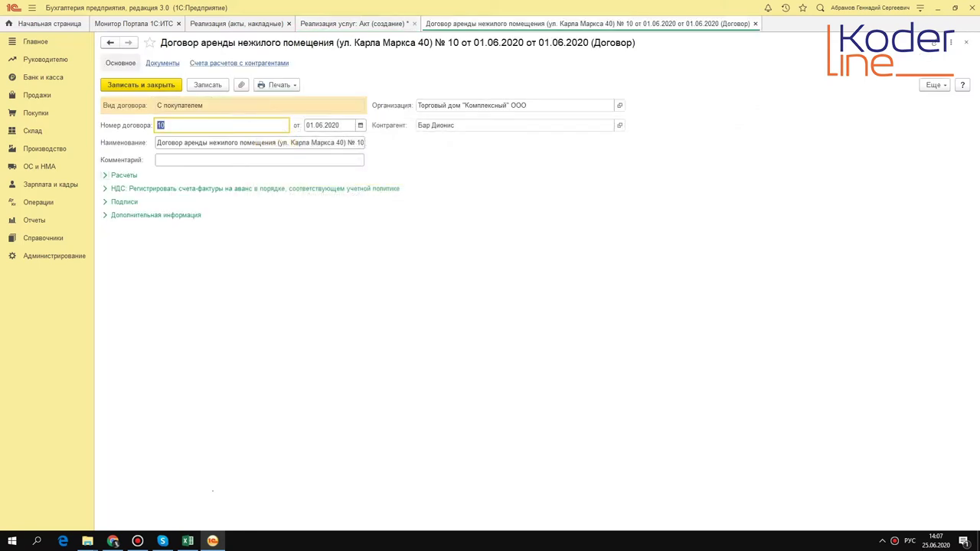
click(105, 174)
click(104, 233)
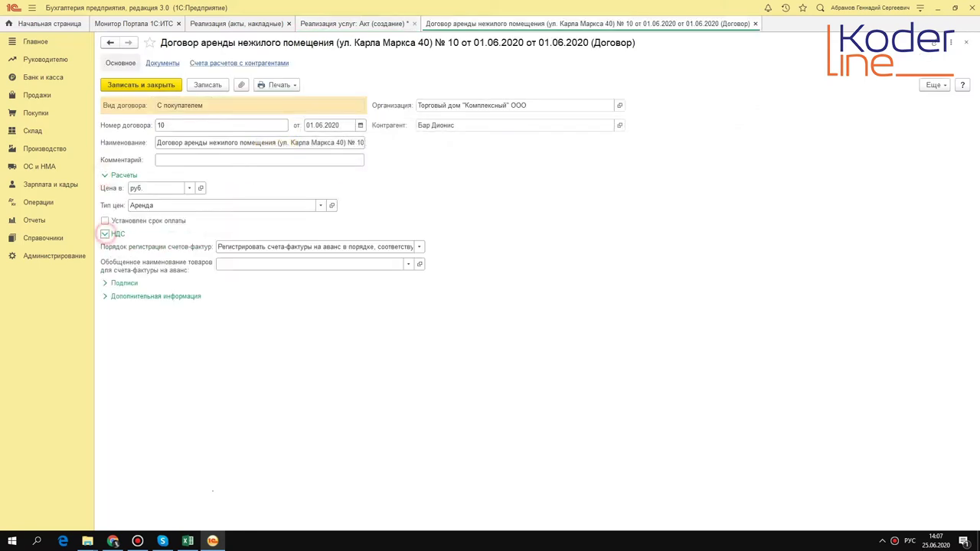
click(105, 282)
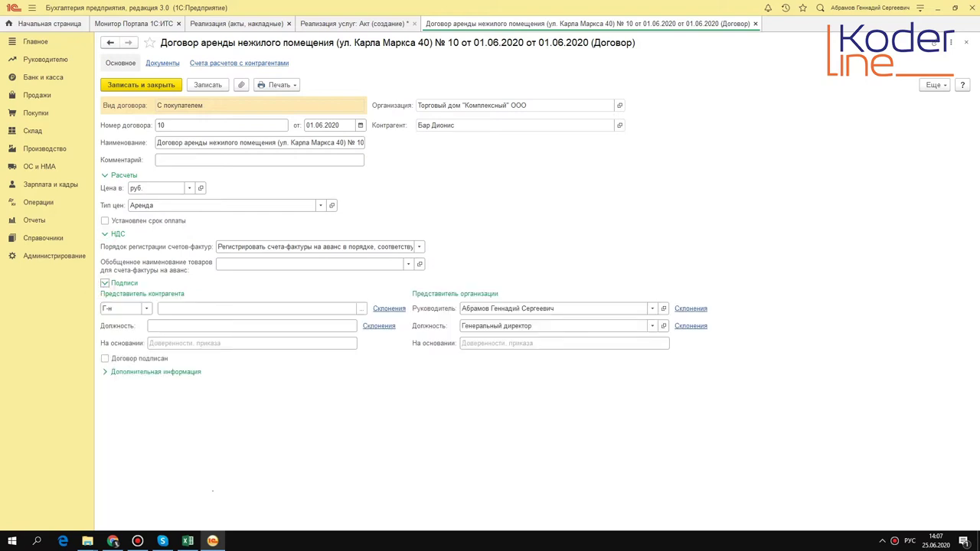
click(487, 105)
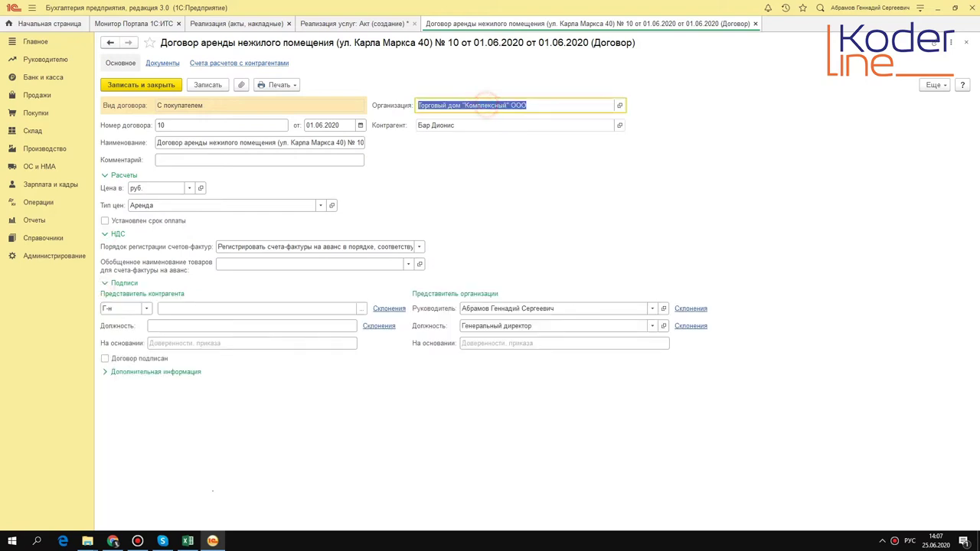
click(464, 126)
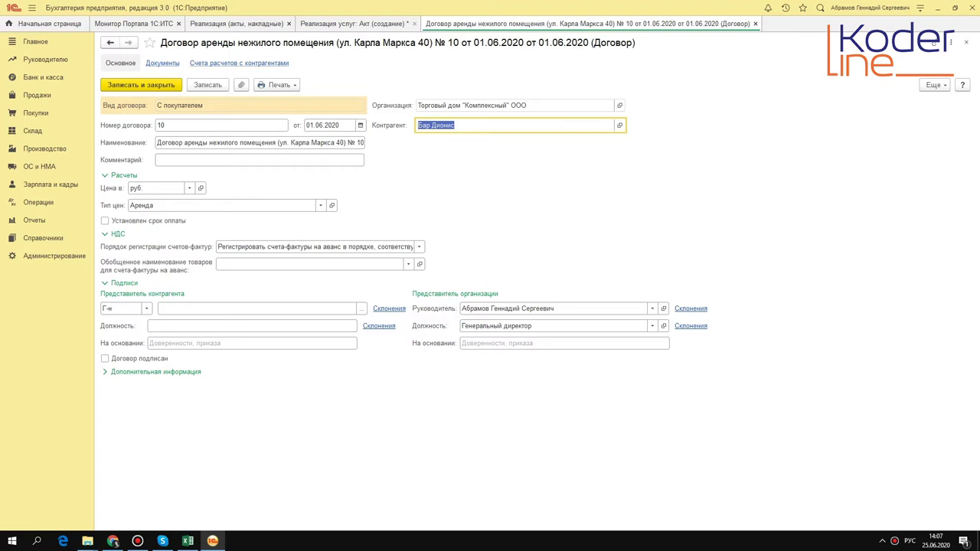
click(132, 372)
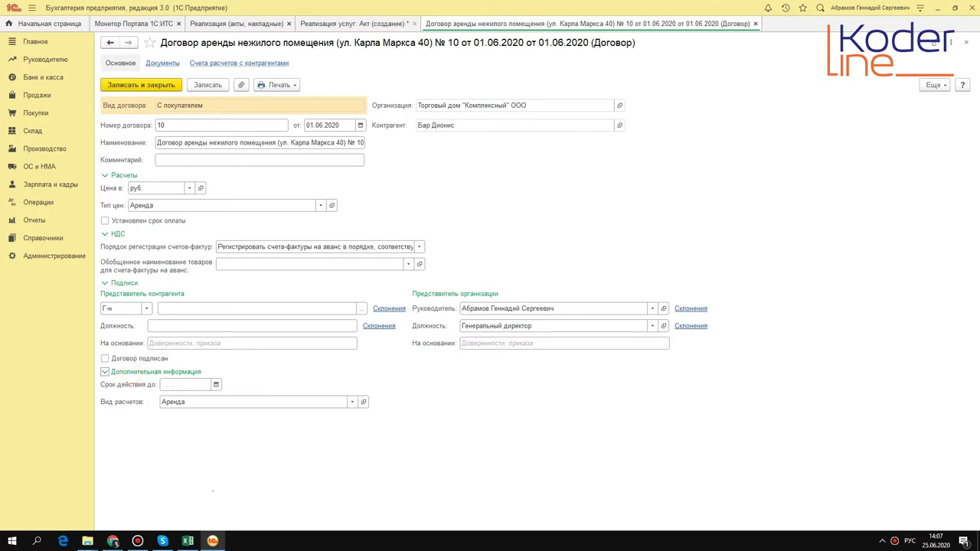
key(ctrl+Return)
Choose the «Договор аренды нежилого помещения» contract for the act and add a service line with the item «Аренда»
double_click(404, 177)
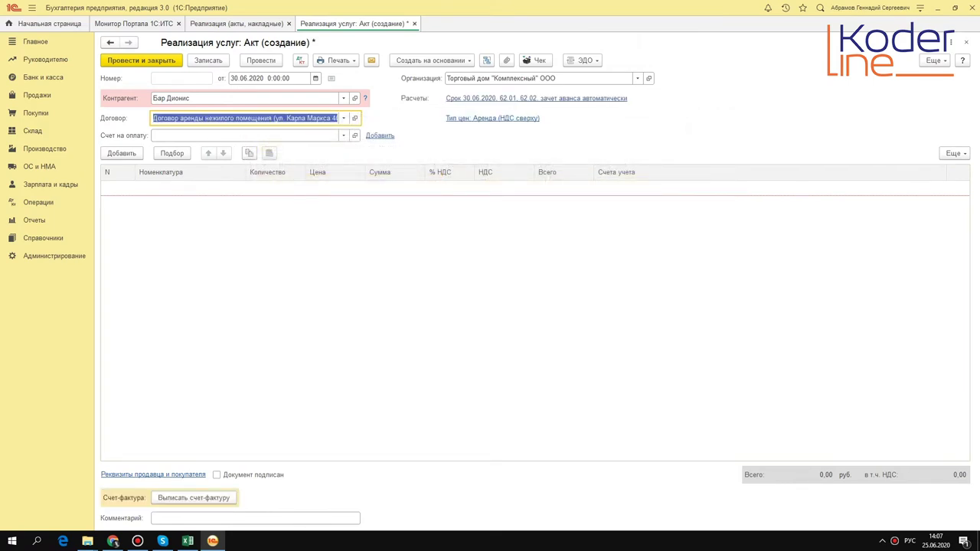
click(121, 153)
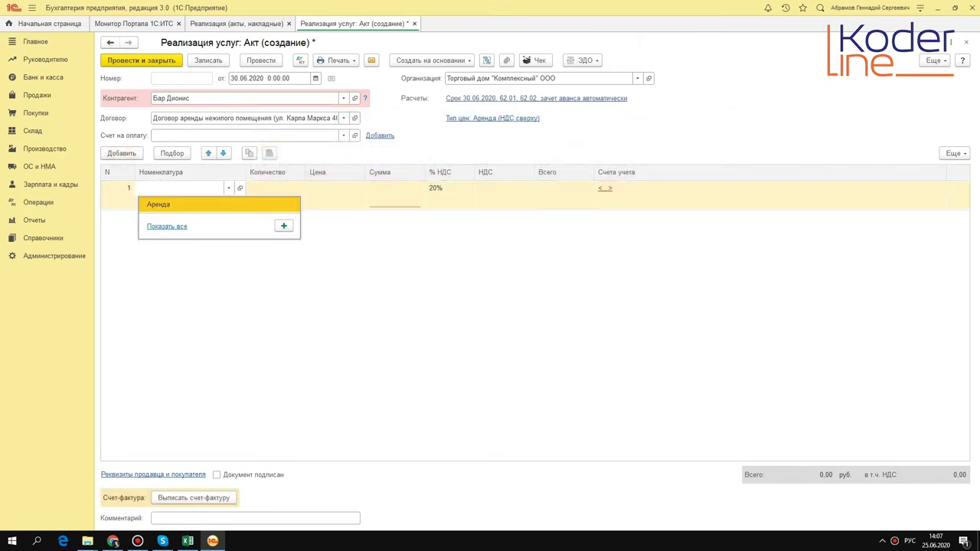
click(210, 204)
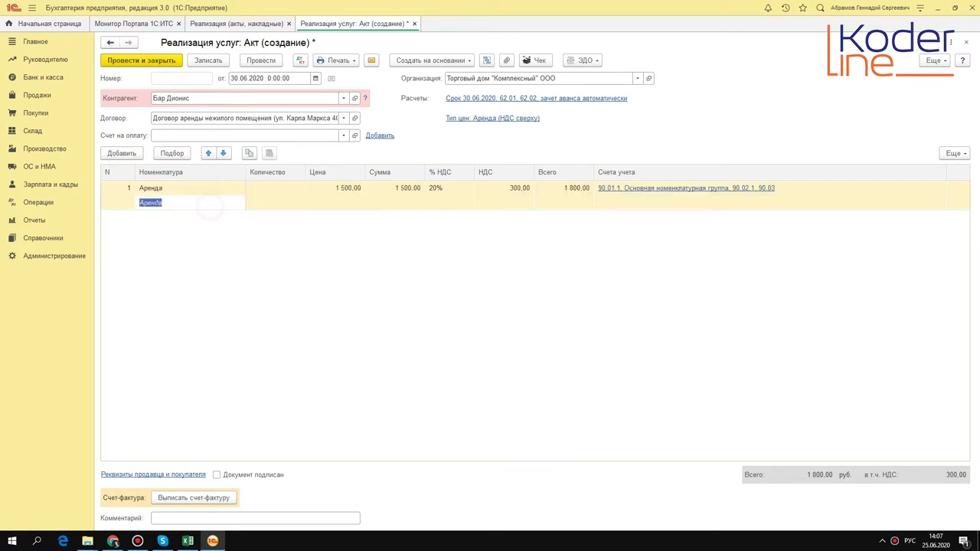
click(311, 304)
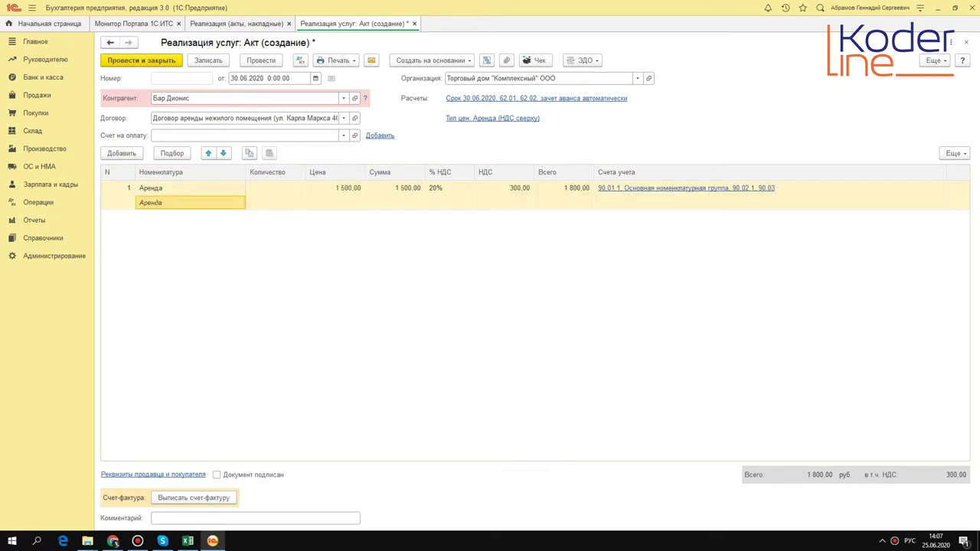
Check the price of the «Аренда» line against the «Аренда» price type on the item's prices page
click(337, 188)
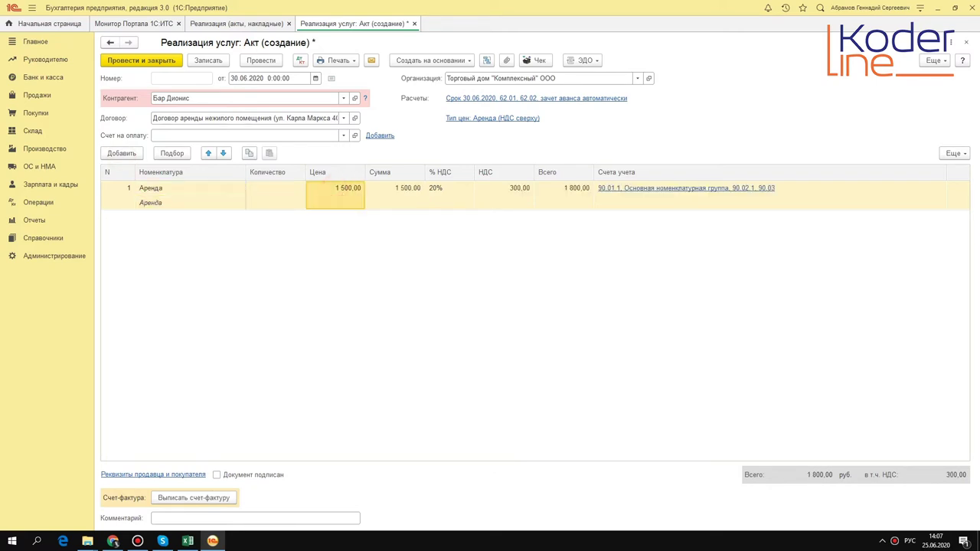
click(214, 190)
click(228, 187)
click(239, 188)
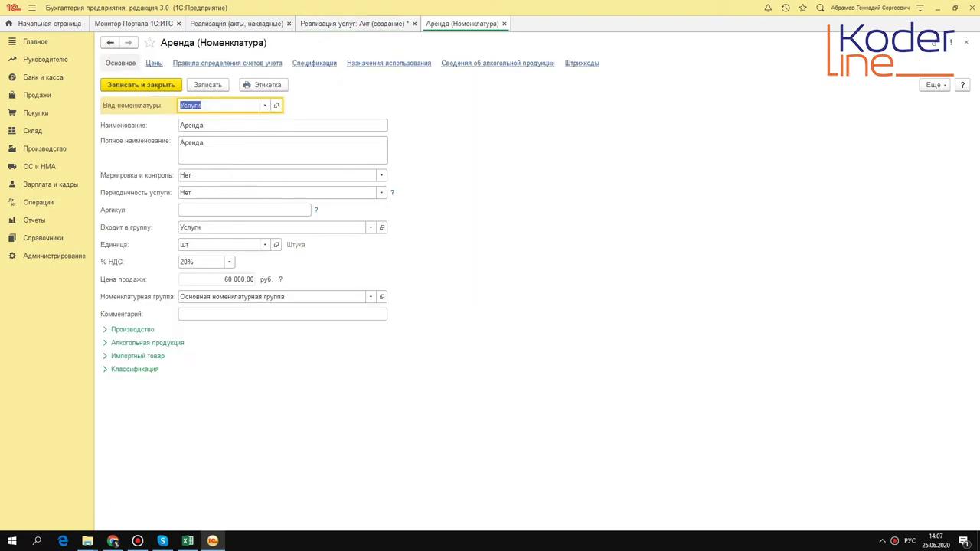
click(154, 63)
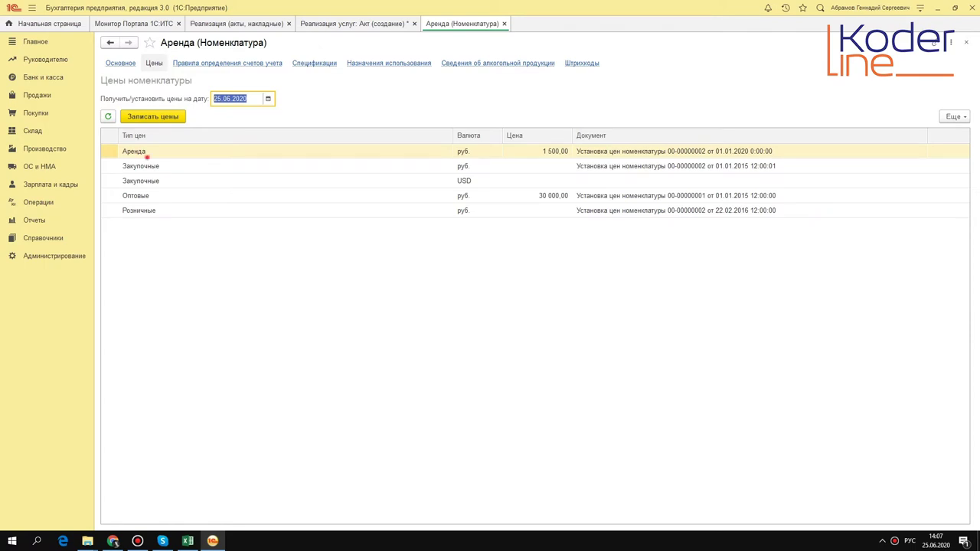
click(149, 153)
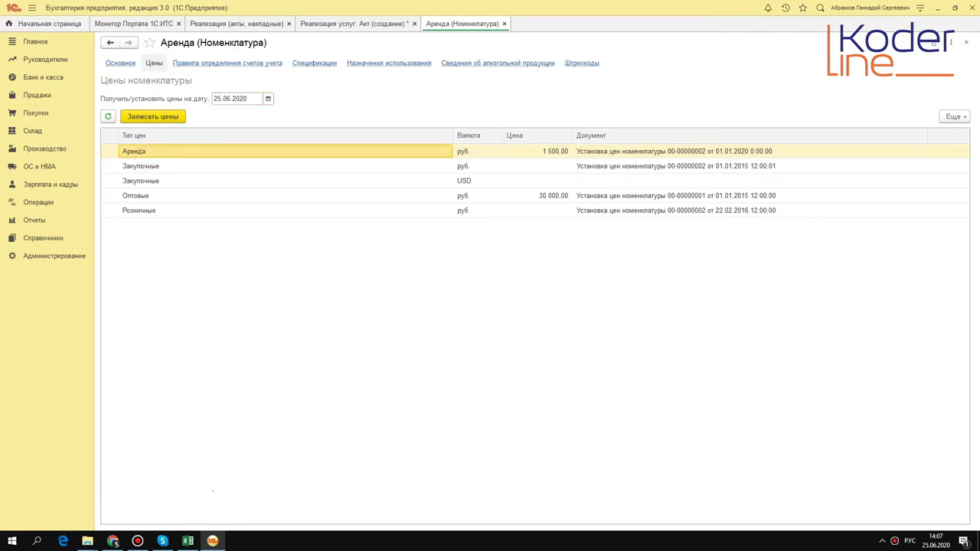
click(631, 150)
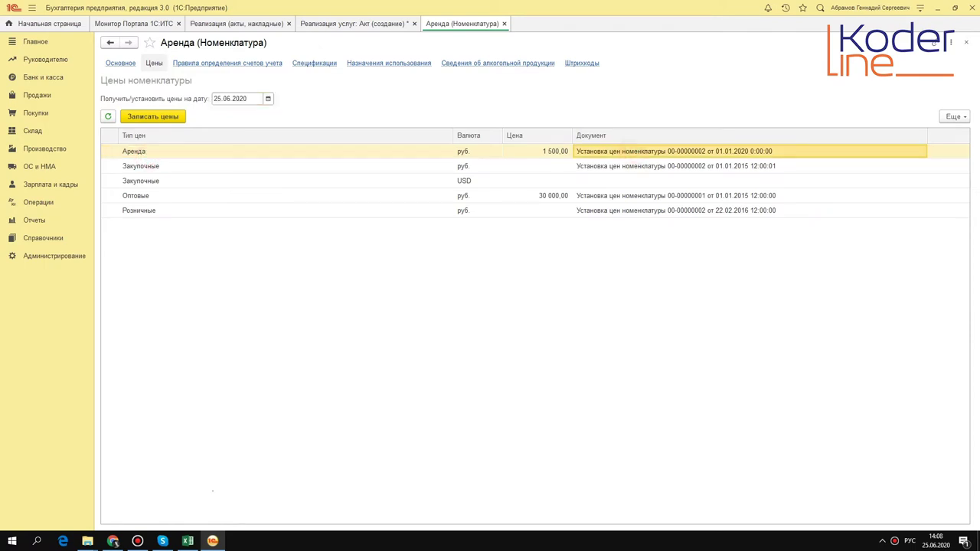
click(551, 151)
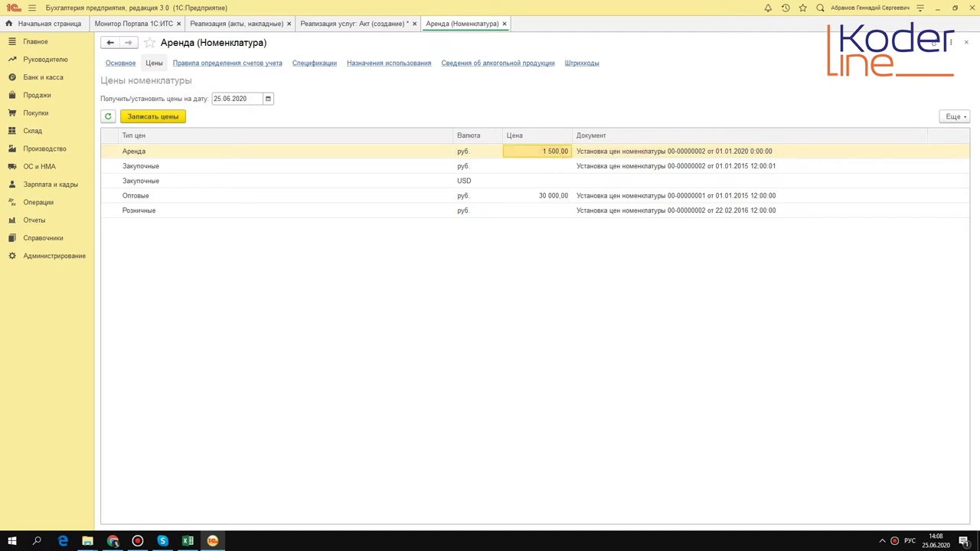
click(504, 24)
Set the quantity of the «Аренда» line to 60
click(340, 191)
click(295, 198)
text(60)
key(Return)
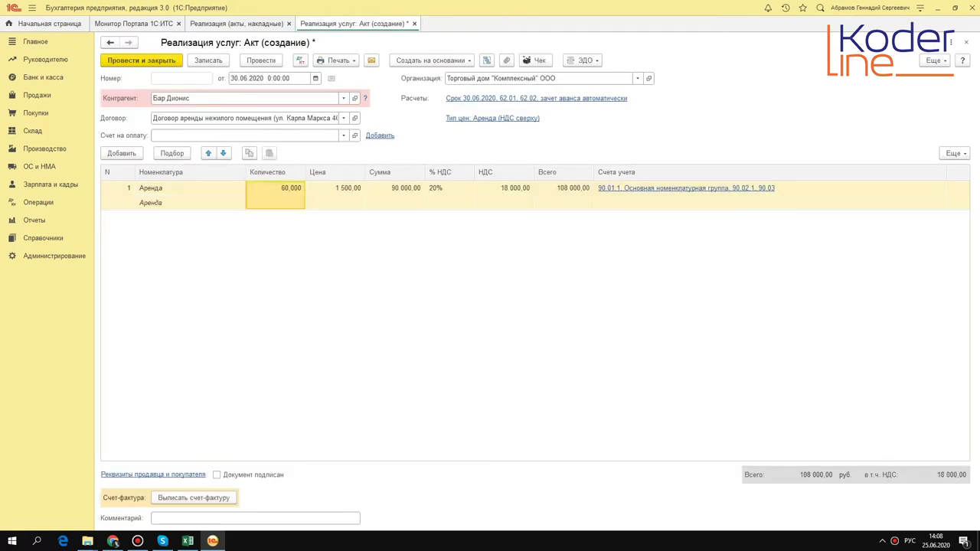
Replace the description under the «Аренда» item with the full lease contract name copied from the act's contract field
click(163, 205)
click(219, 123)
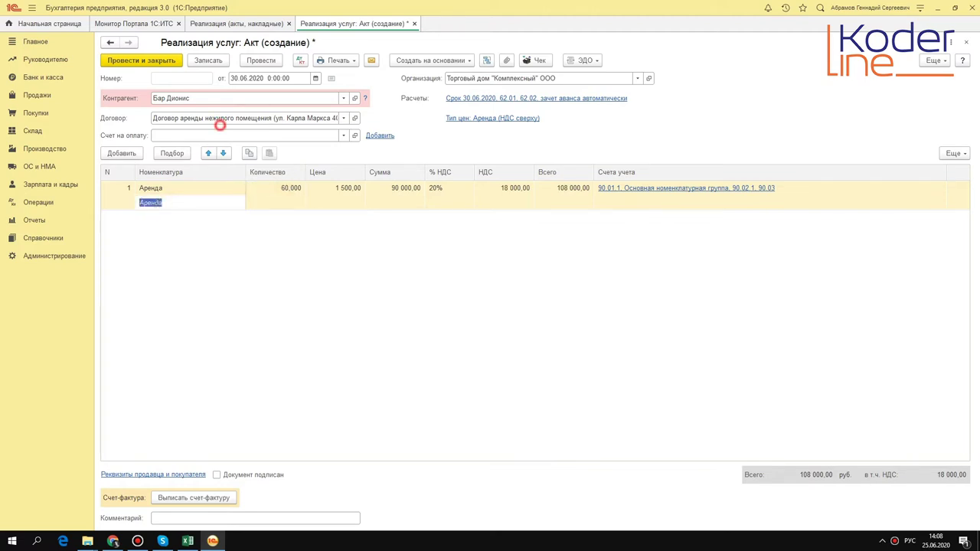
right_click(221, 119)
click(264, 191)
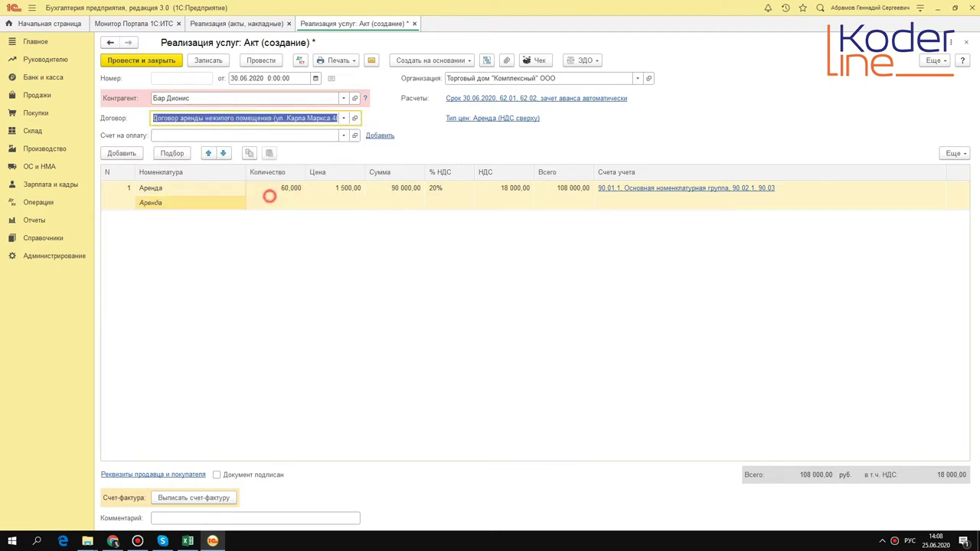
click(175, 205)
right_click(175, 209)
click(221, 267)
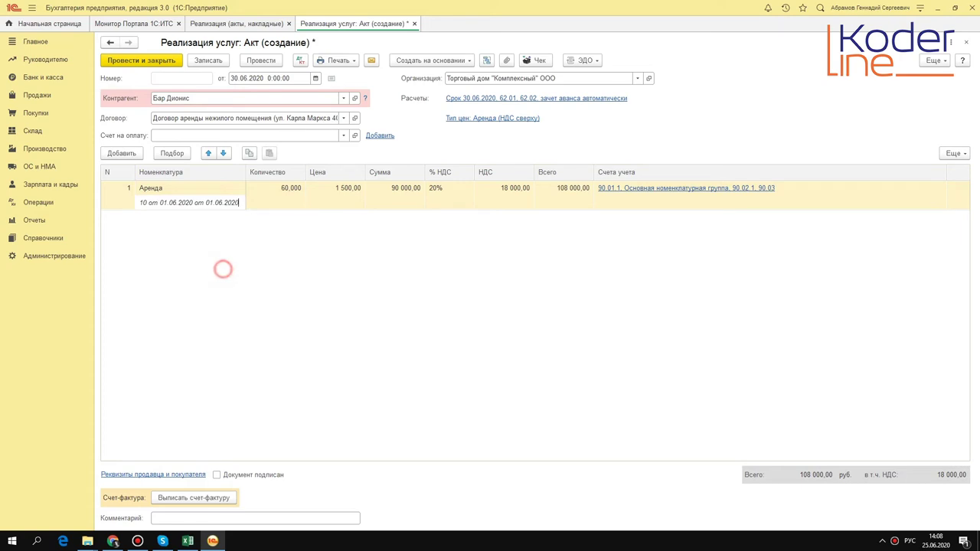
click(171, 277)
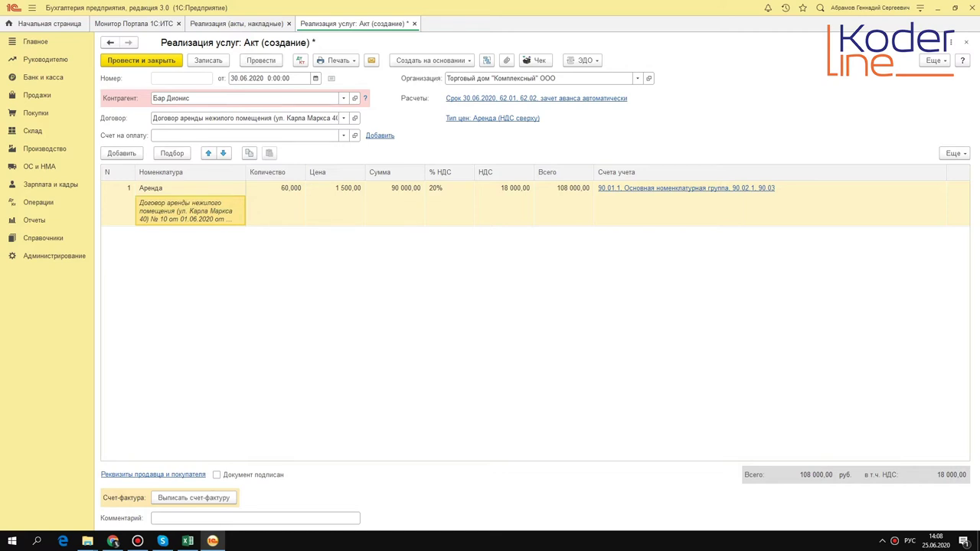
Post the act and check the basis and service description in its «Акт об оказании услуг» print form
click(261, 60)
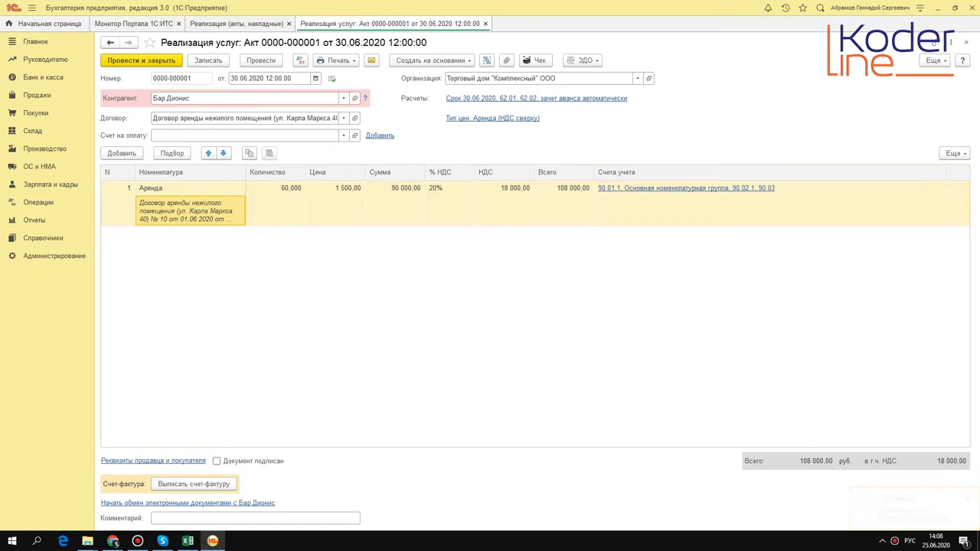
click(338, 60)
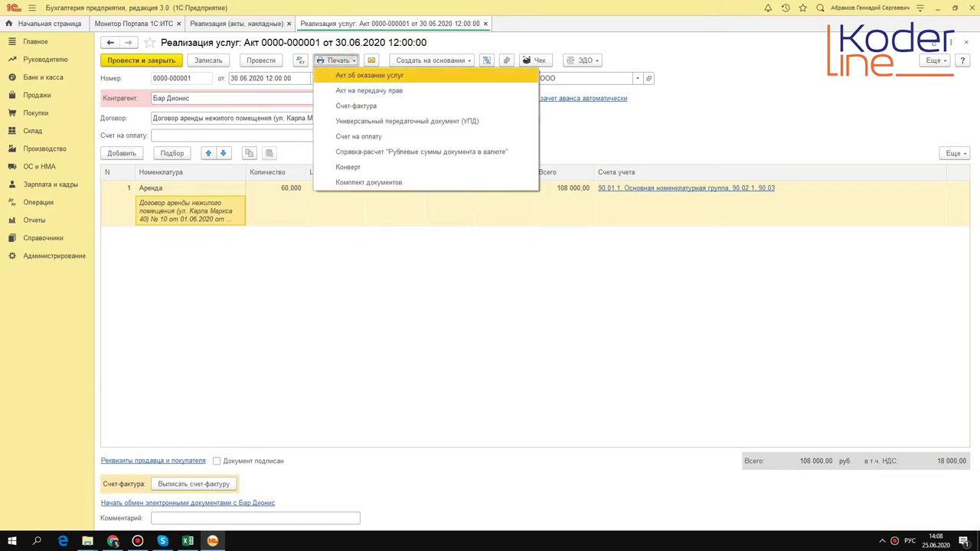
click(381, 79)
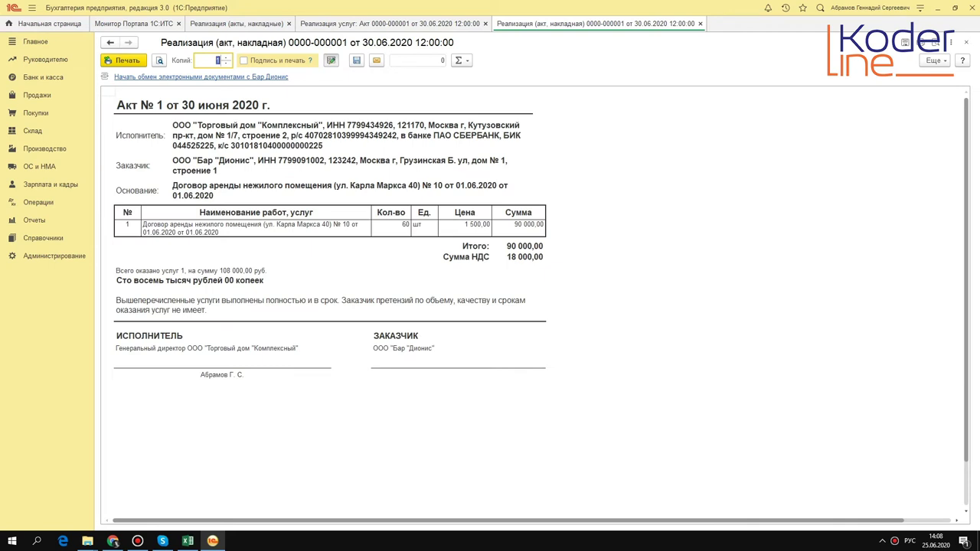
click(358, 189)
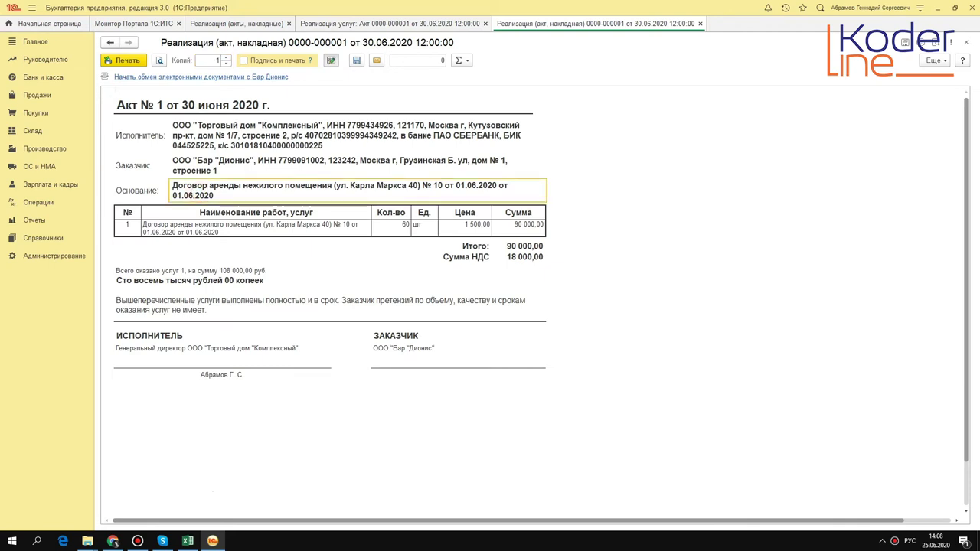
click(192, 227)
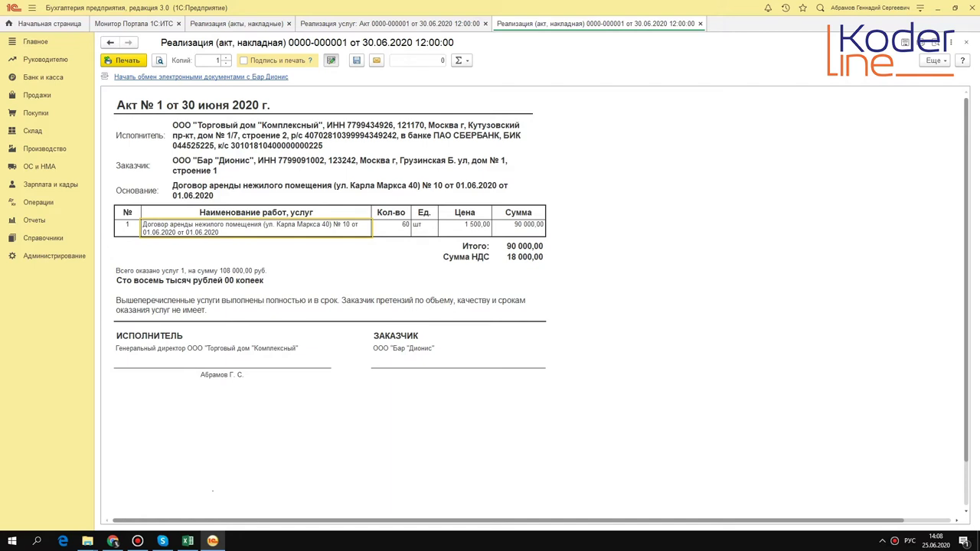
key(Escape)
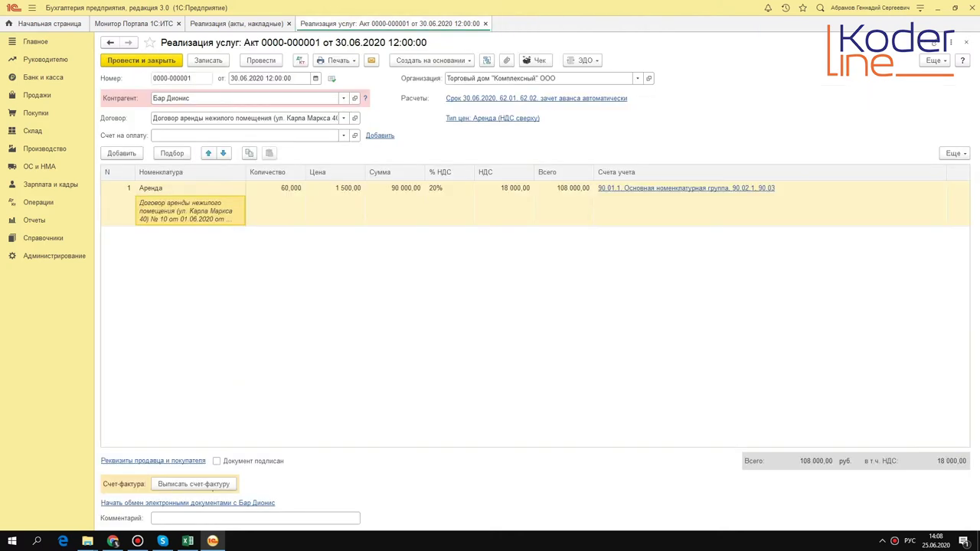
Find the 30.06.2020 «Бар Дионис» act in the list of sales documents and close the open act
click(198, 265)
click(222, 23)
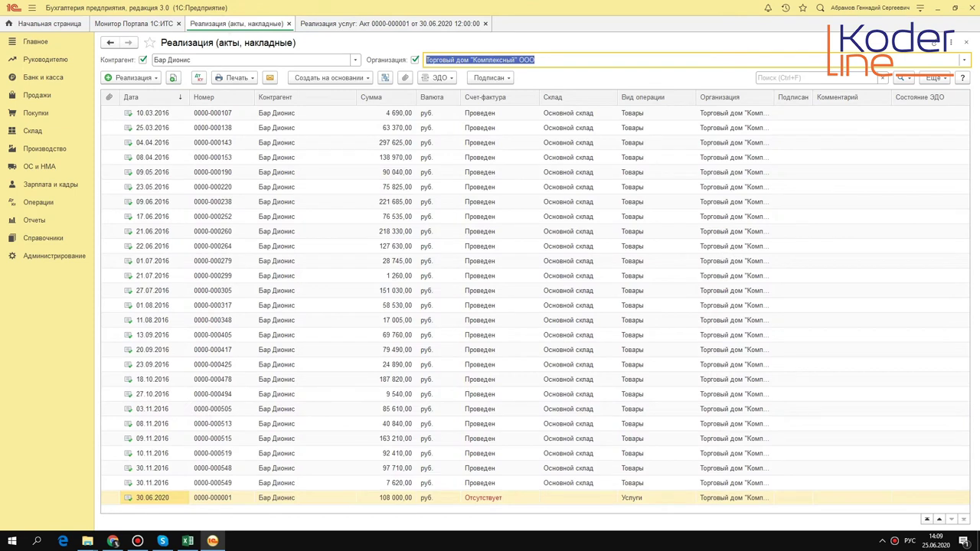
click(284, 498)
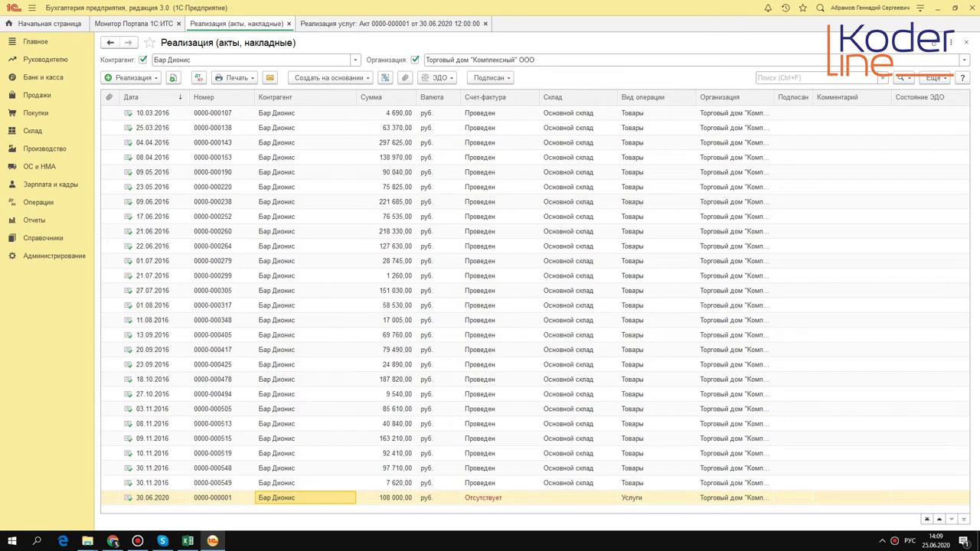
click(484, 23)
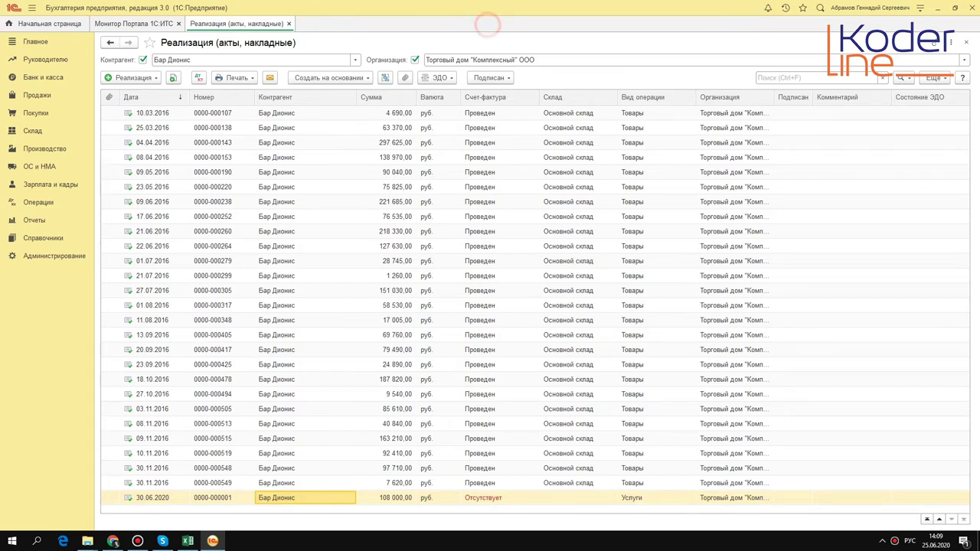
Filter the «Оказание услуг» documents by organization «Торговый дом "Комплексный" ООО» and create a new one for that organization
click(37, 95)
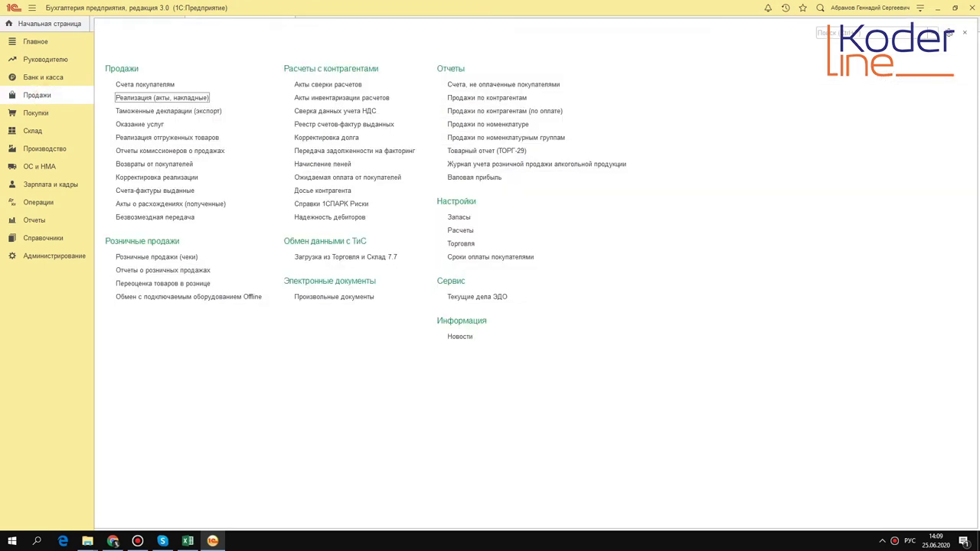
click(136, 126)
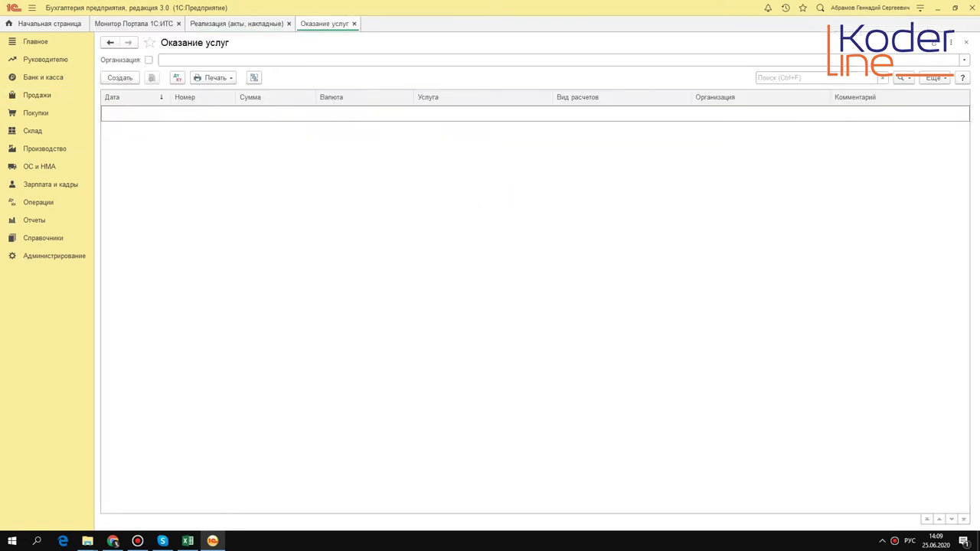
click(219, 59)
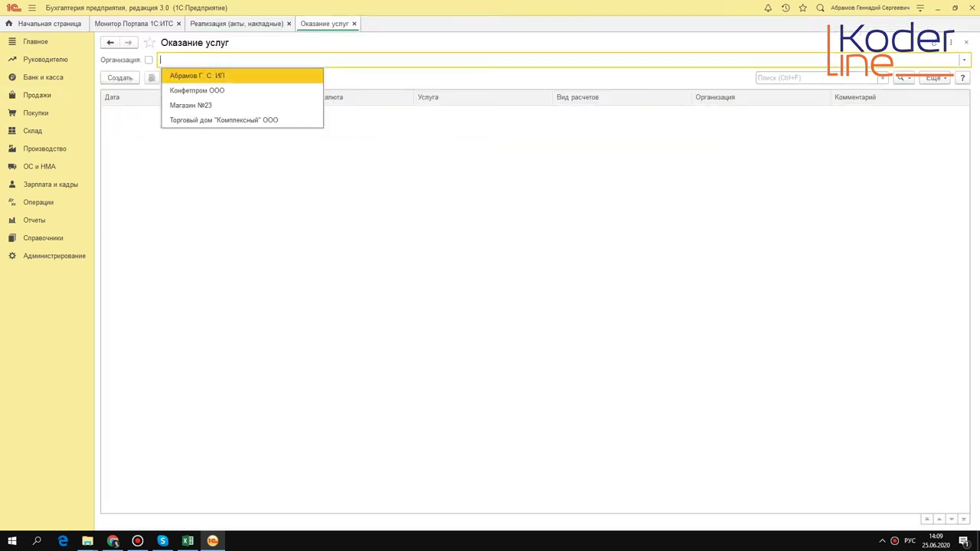
click(265, 119)
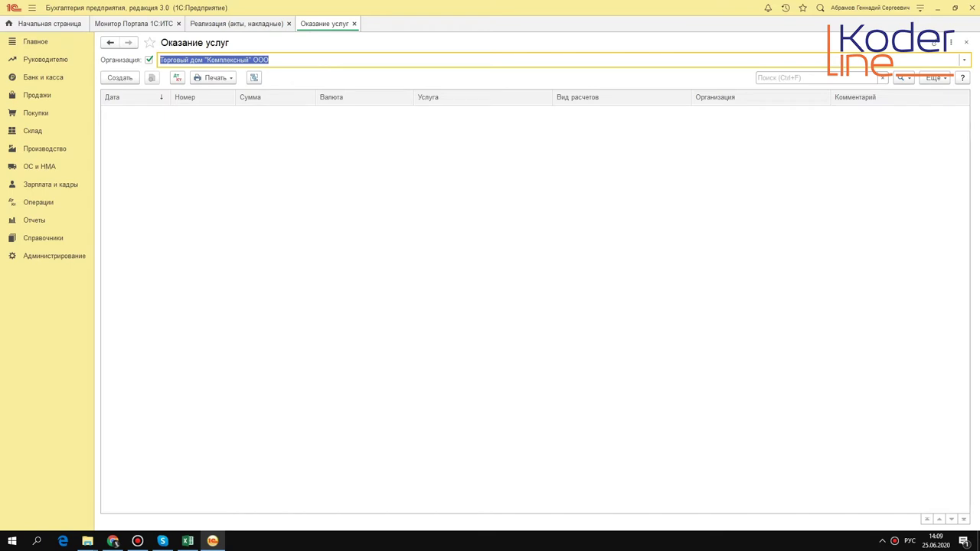
click(121, 77)
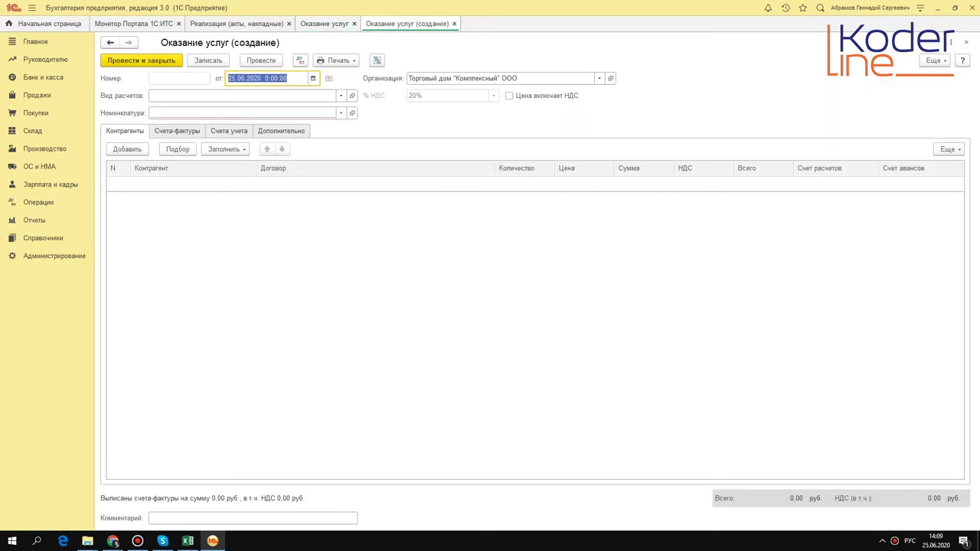
click(454, 78)
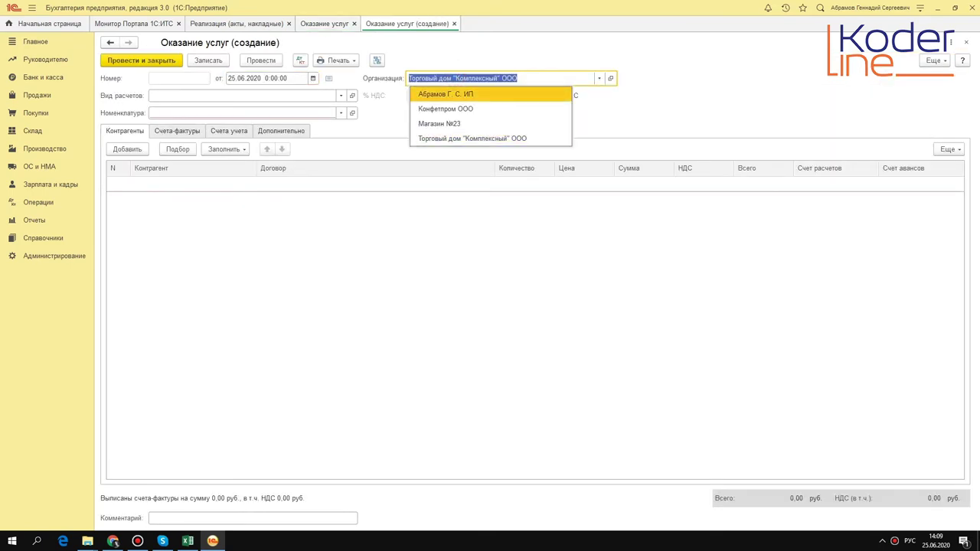
click(388, 85)
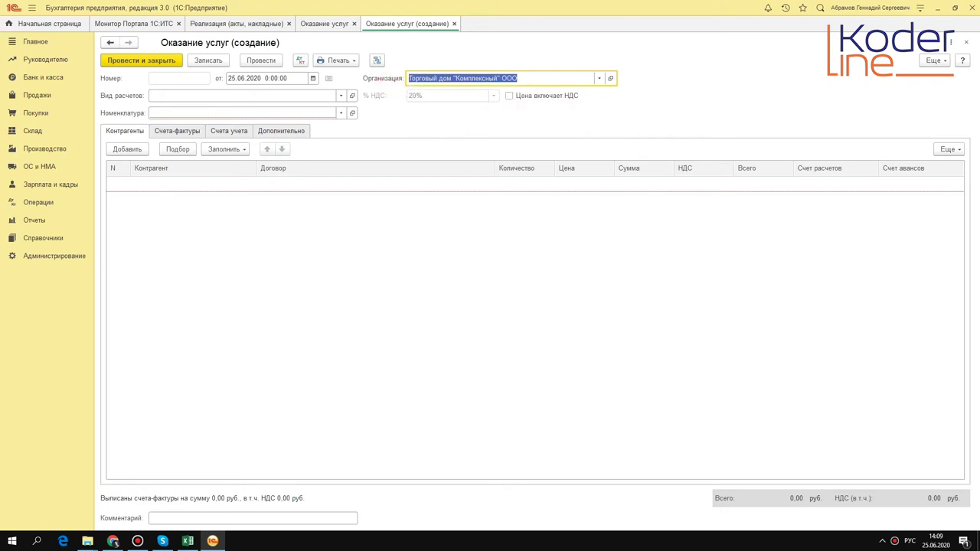
Set both the item and the settlement type of the new «Оказание услуг» document to «Аренда»
click(295, 112)
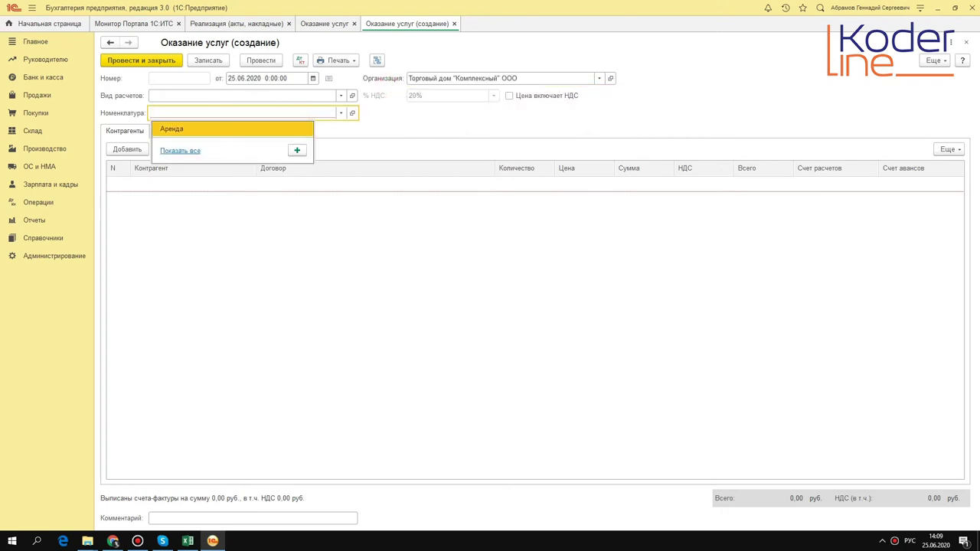
click(166, 130)
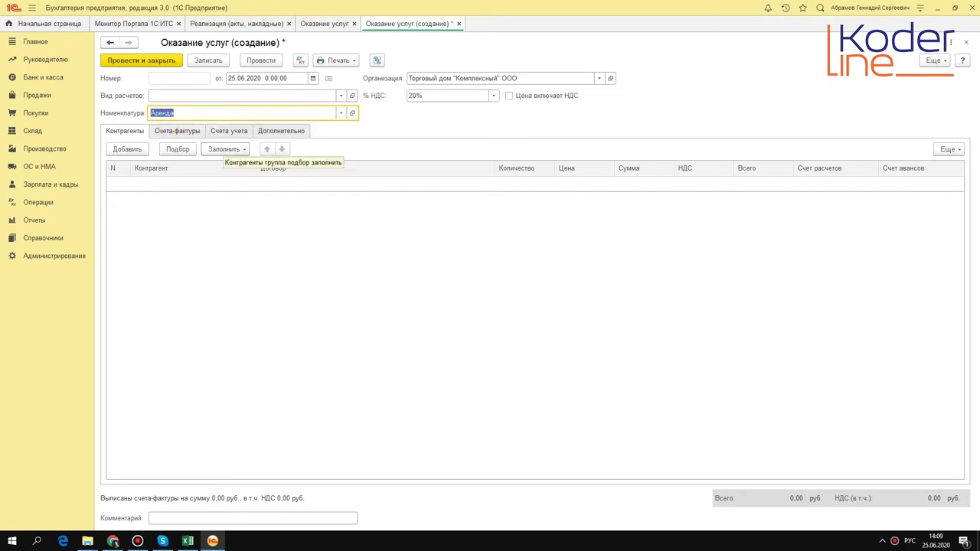
click(283, 97)
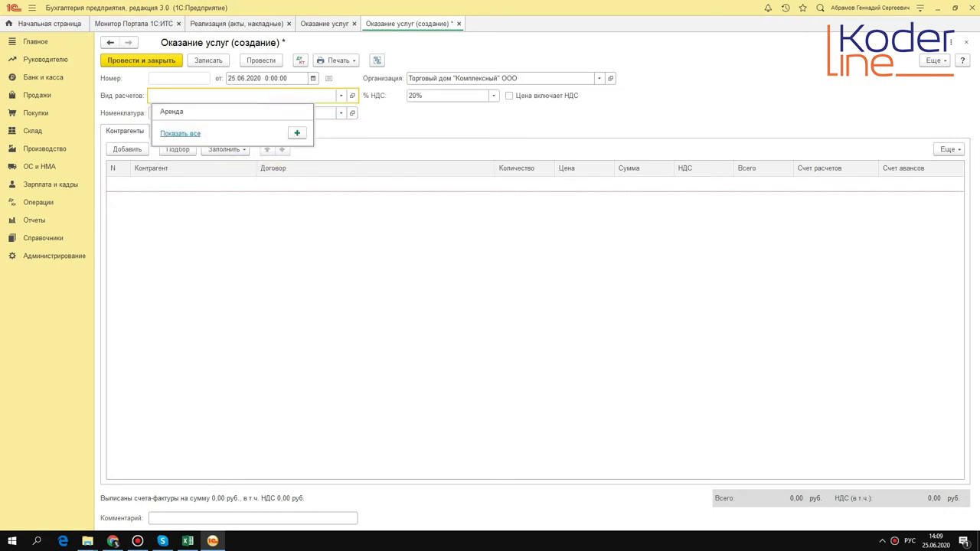
key(Down)
key(F4)
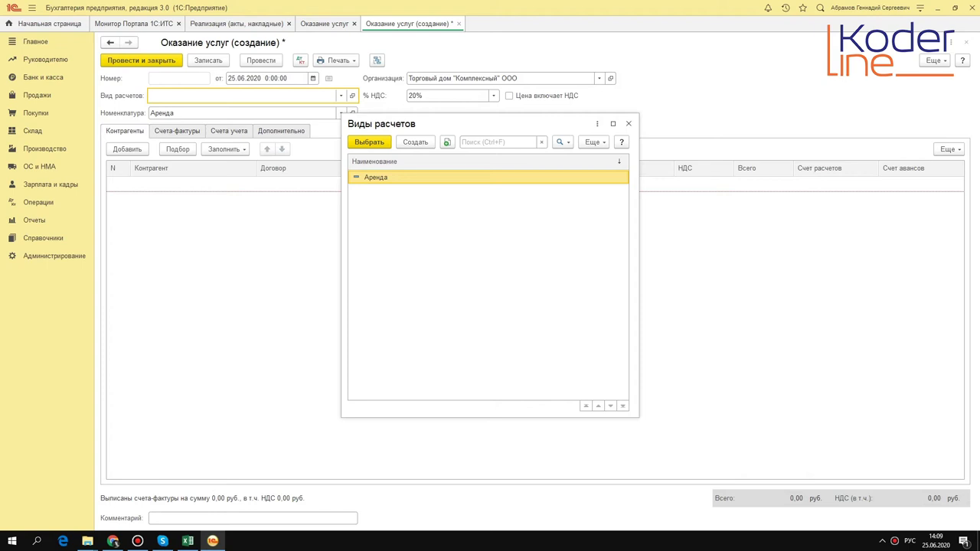
double_click(379, 177)
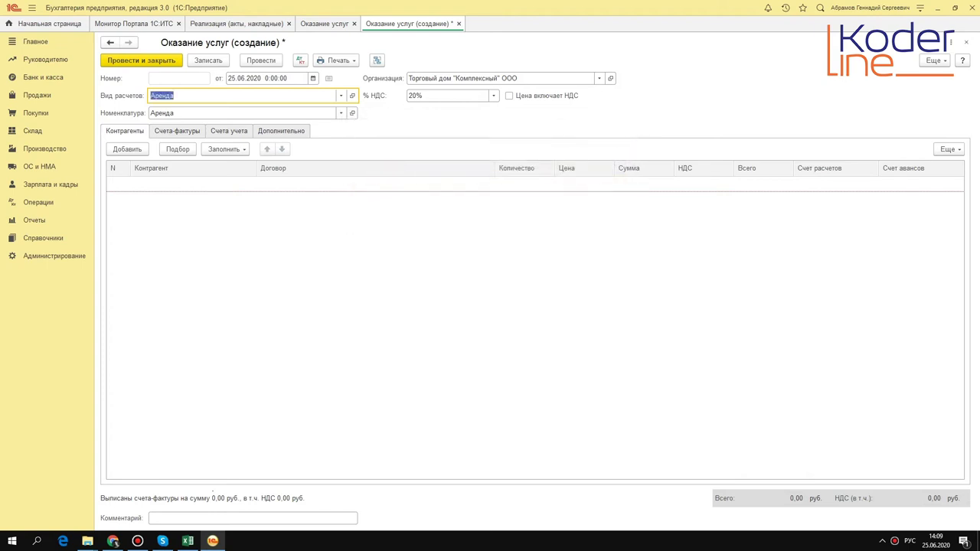
Fill the counterparties table with the contracts of the «Аренда» settlement type
click(177, 148)
click(680, 123)
click(226, 148)
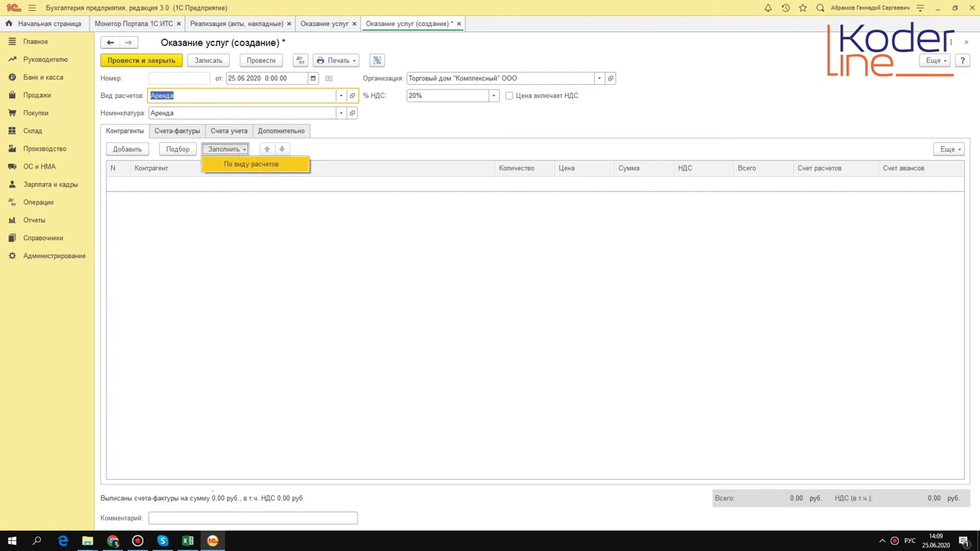
click(249, 164)
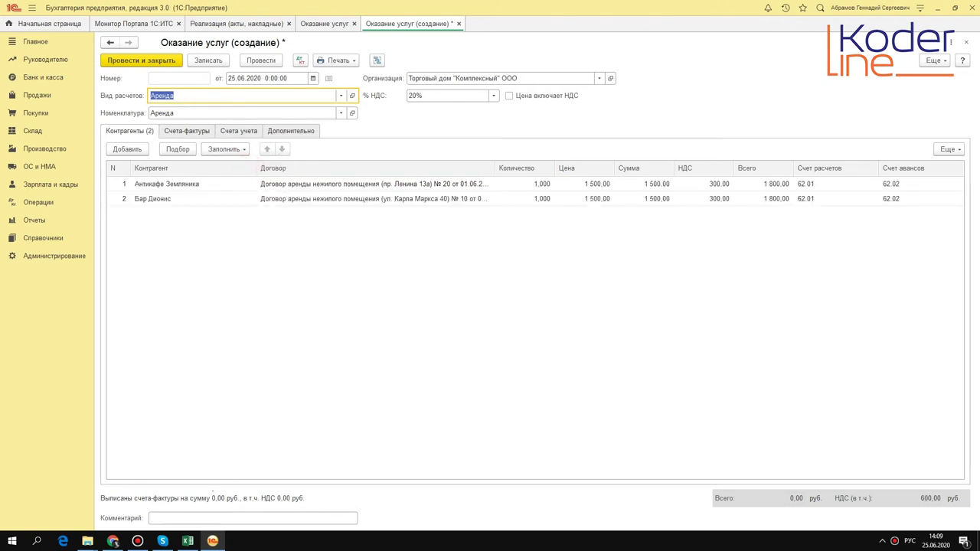
Clear the settlement type, refill the counterparties table without it, and delete all rows
key(BackSpace)
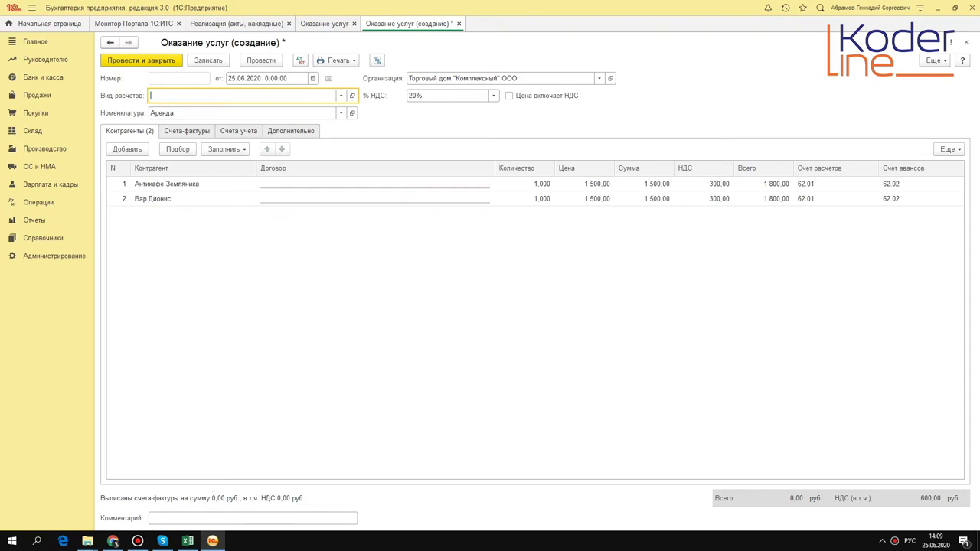
click(225, 148)
click(249, 165)
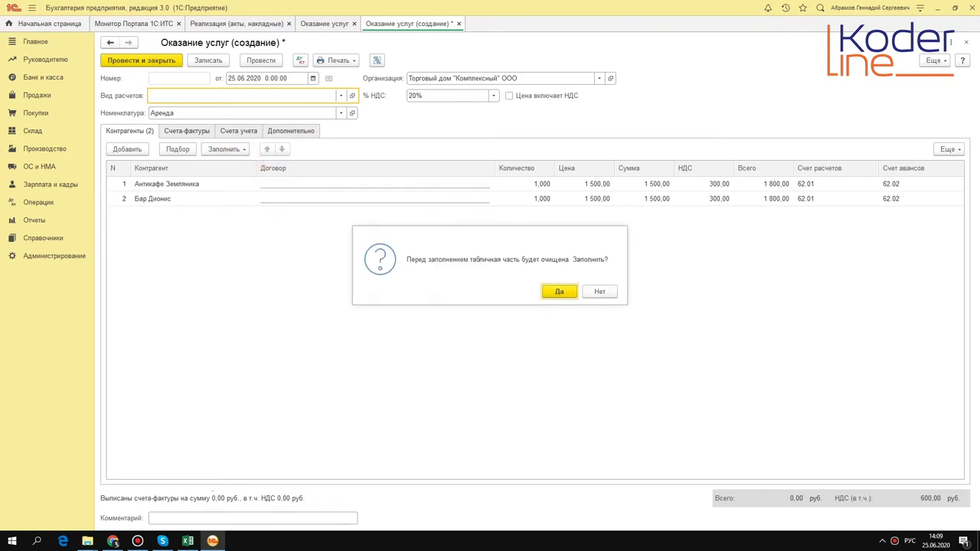
click(559, 292)
click(339, 274)
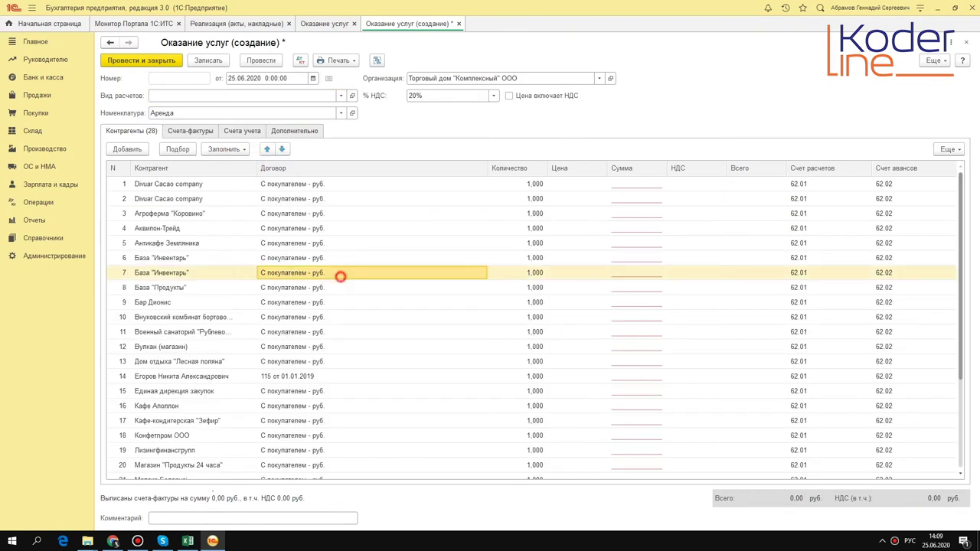
key(ctrl+End)
key(ctrl+Home)
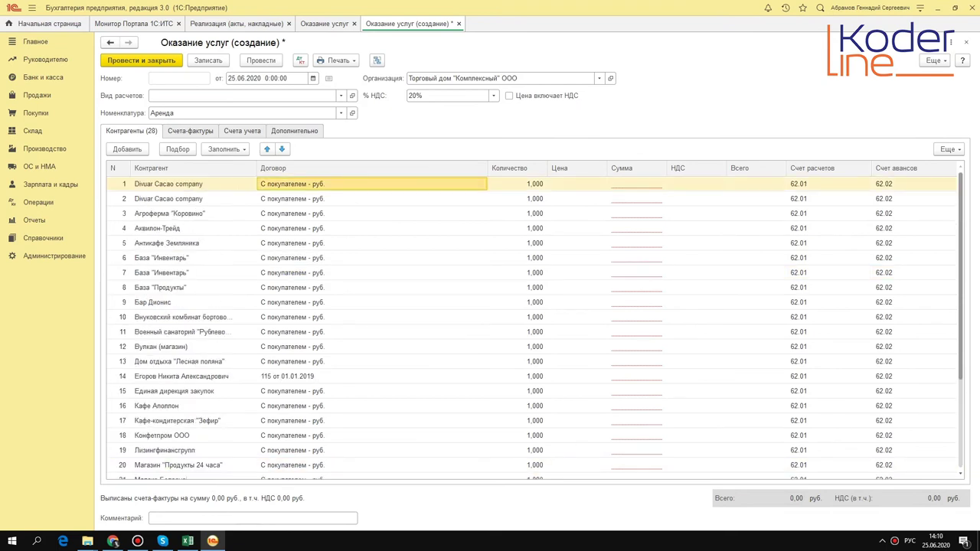
key(ctrl+a)
key(Delete)
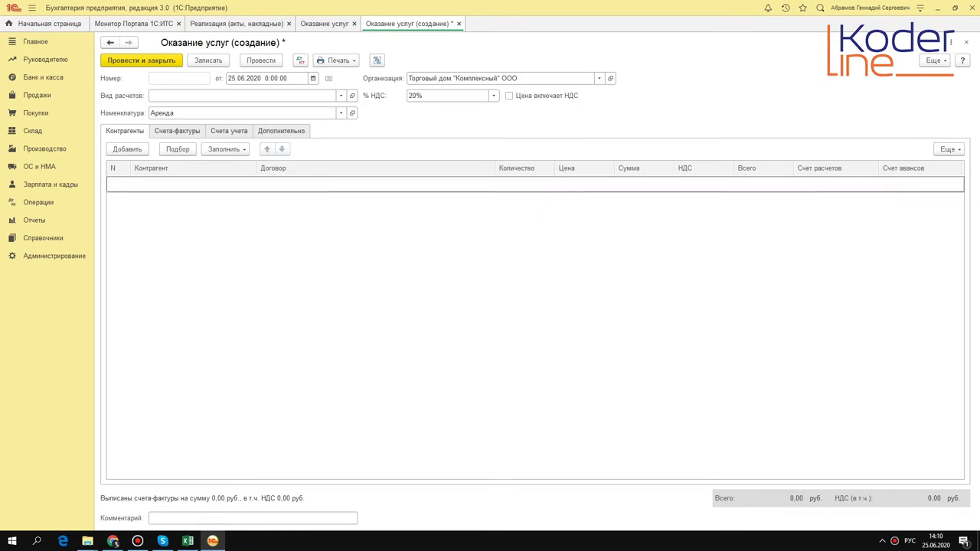
Set the settlement type to «Аренда» and fill the counterparties table by settlement type
click(341, 95)
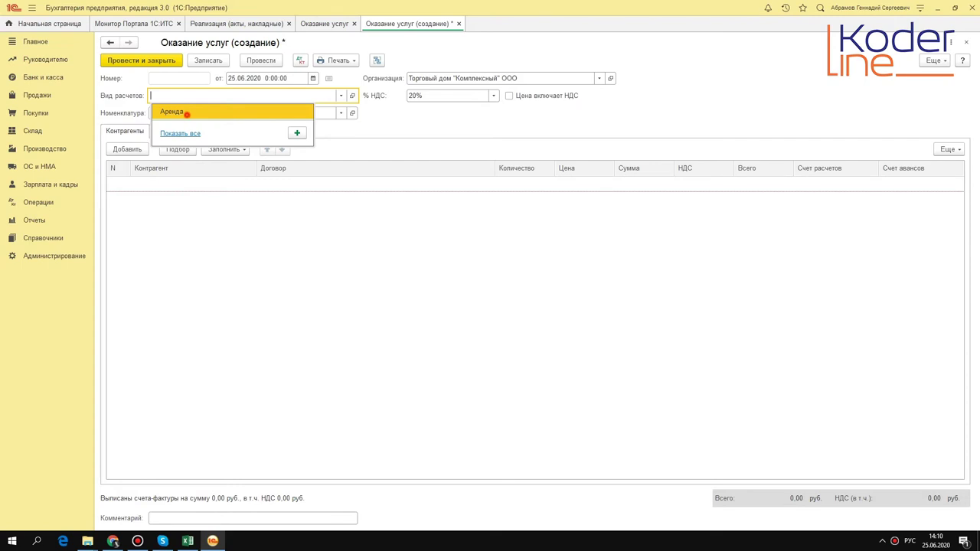
click(186, 113)
click(209, 181)
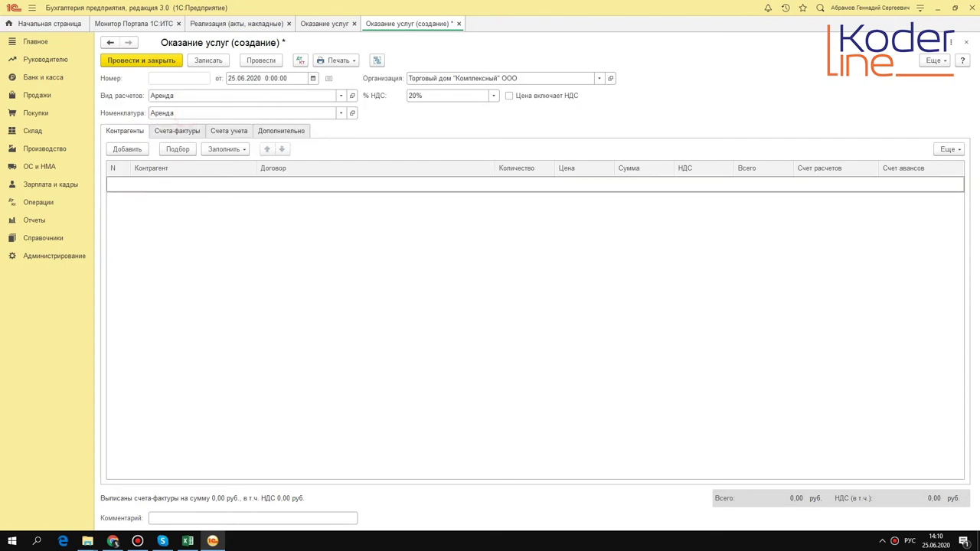
click(226, 148)
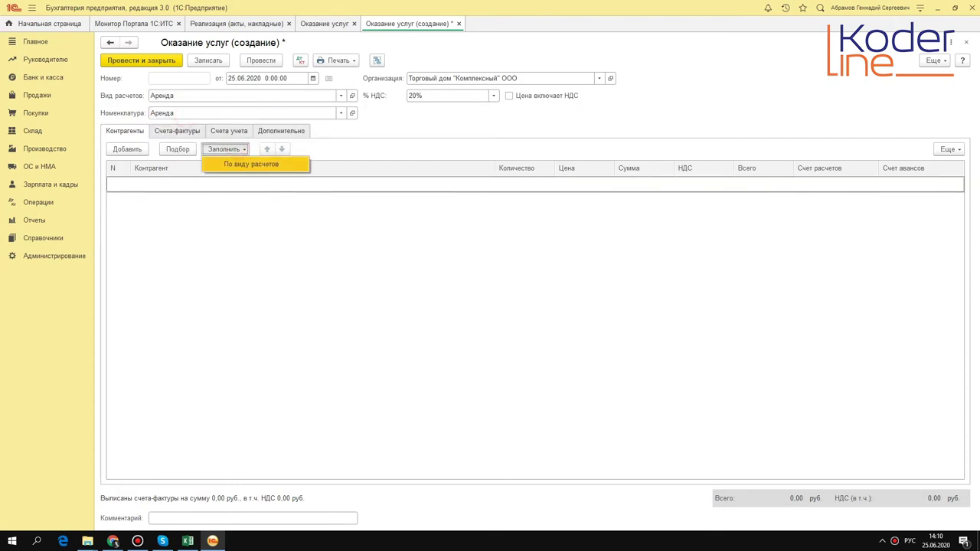
click(242, 163)
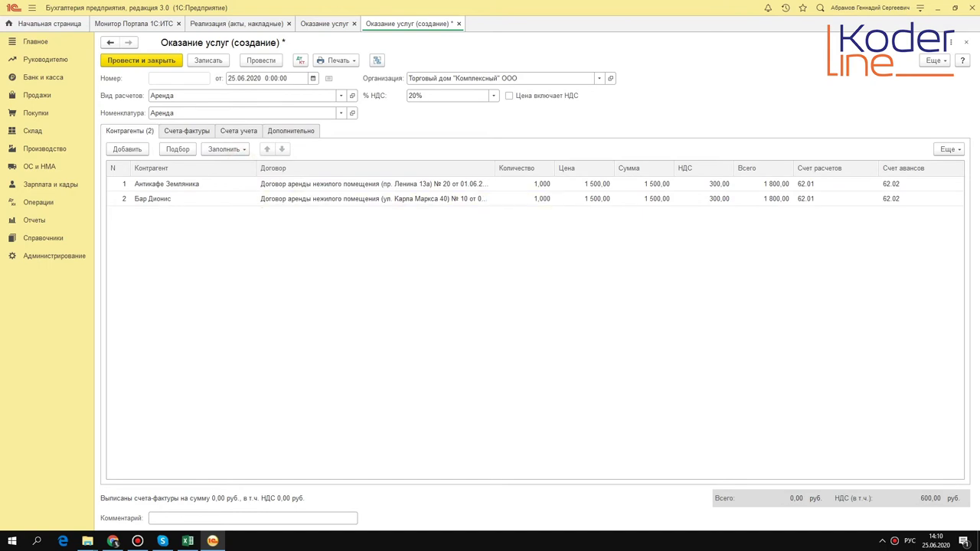
Open the «Антикафе Земляника» lease contract to check its settlement type, and return to the service document
click(487, 184)
click(491, 184)
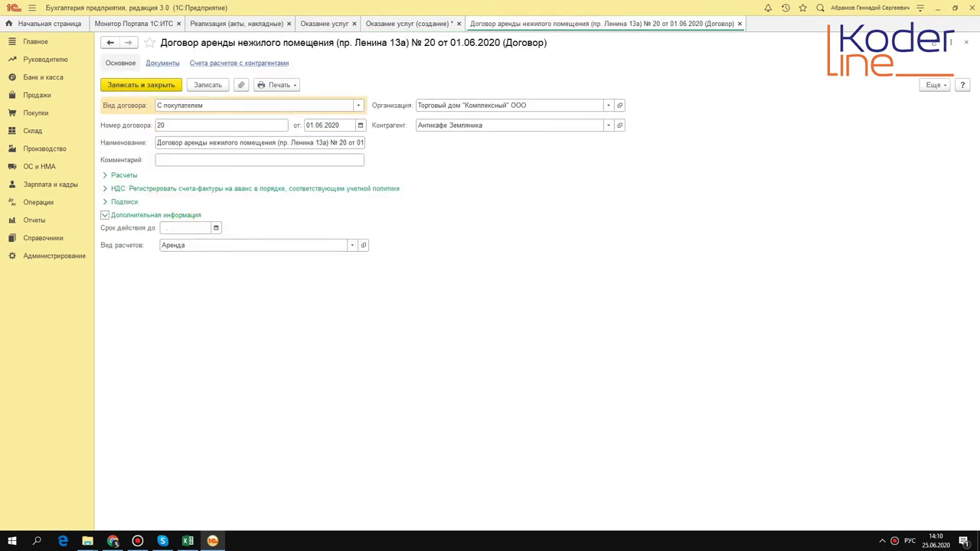
click(351, 246)
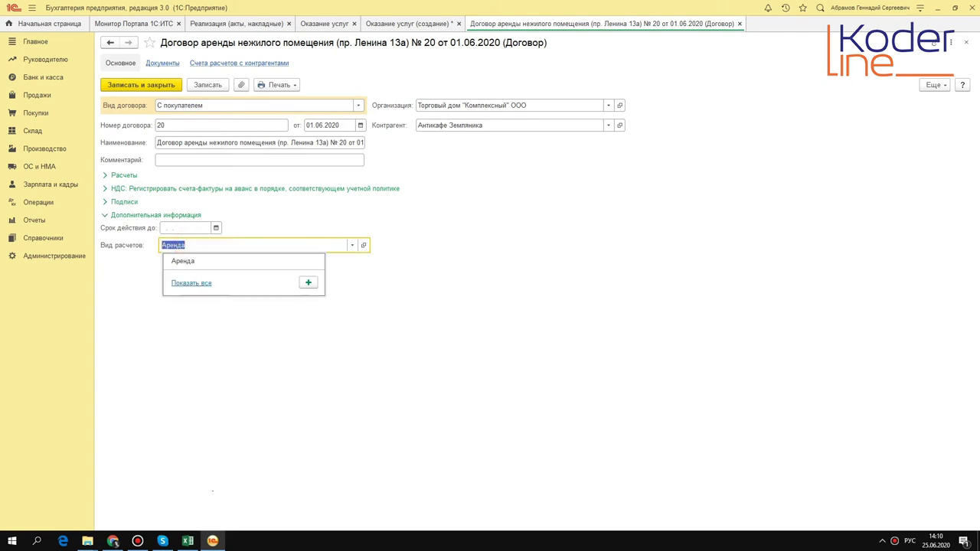
key(Escape)
key(Escape)
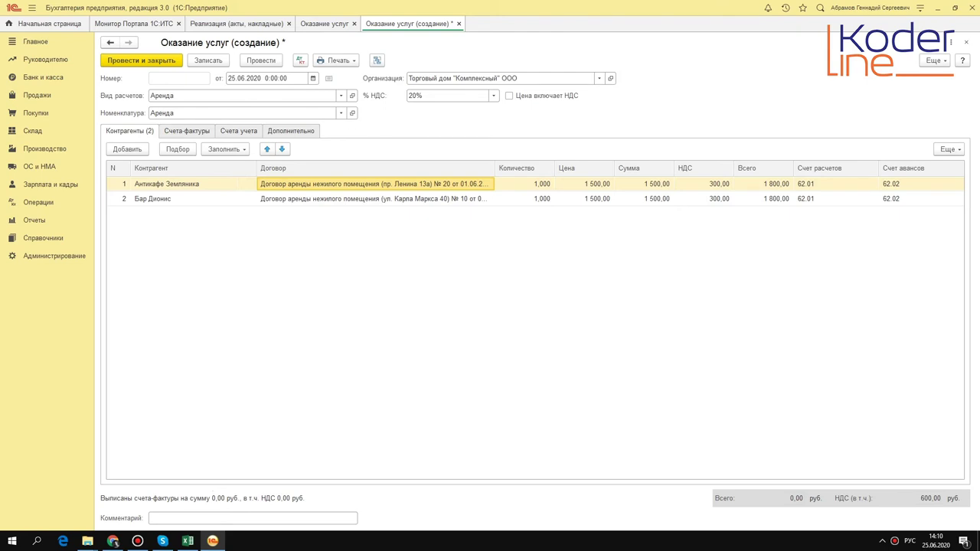
click(425, 200)
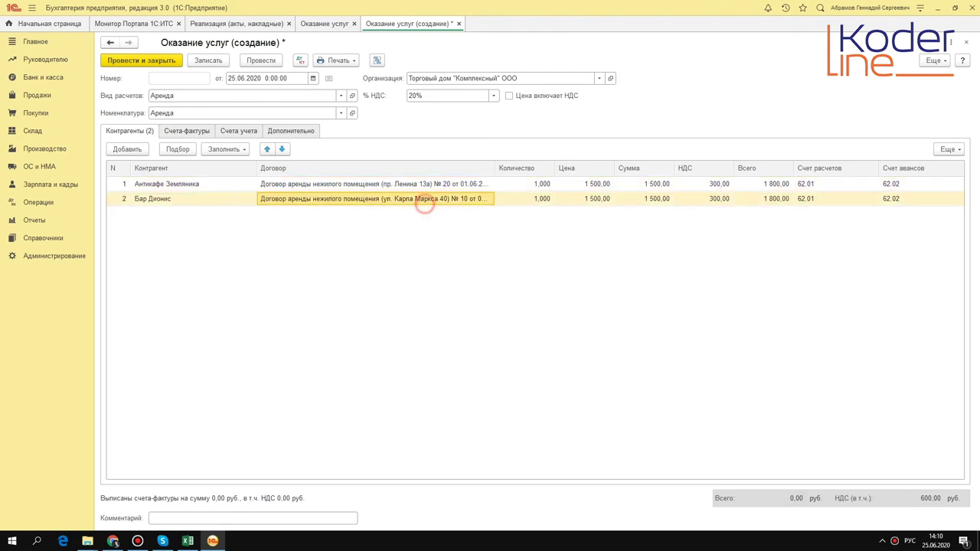
Set the quantity to 50 for «Антикафе Земляника» and 60 for «Бар Дионис», and post the document
double_click(531, 183)
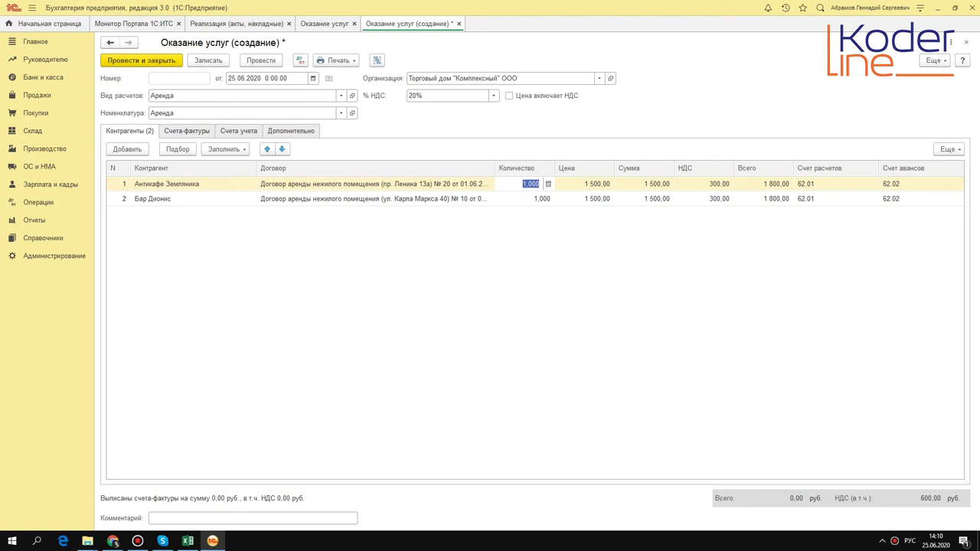
text(50)
key(Return)
double_click(524, 199)
text(60)
key(Return)
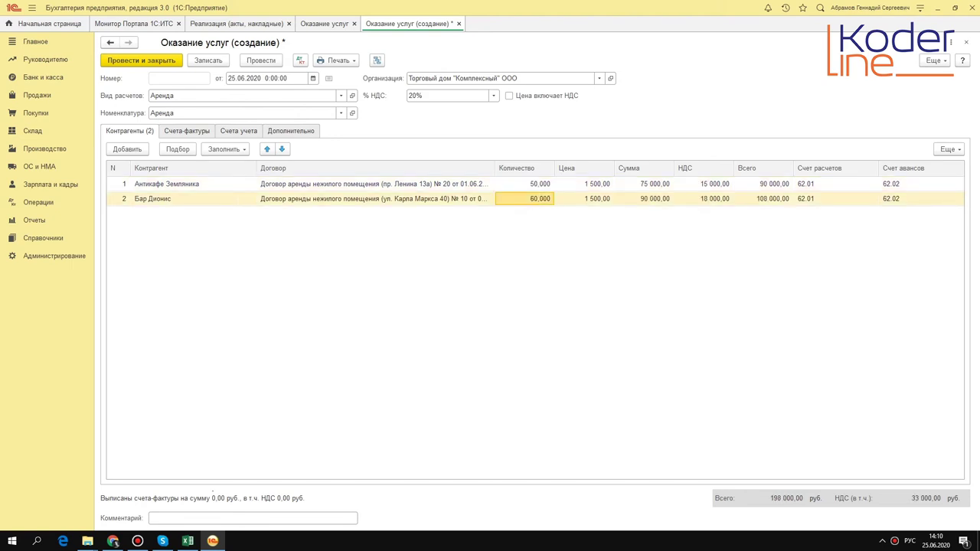
click(657, 185)
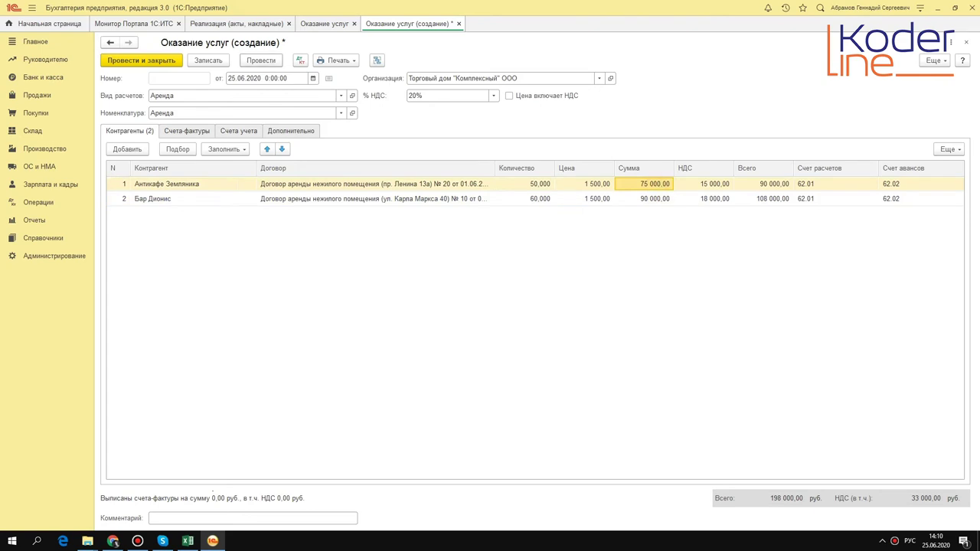
click(263, 60)
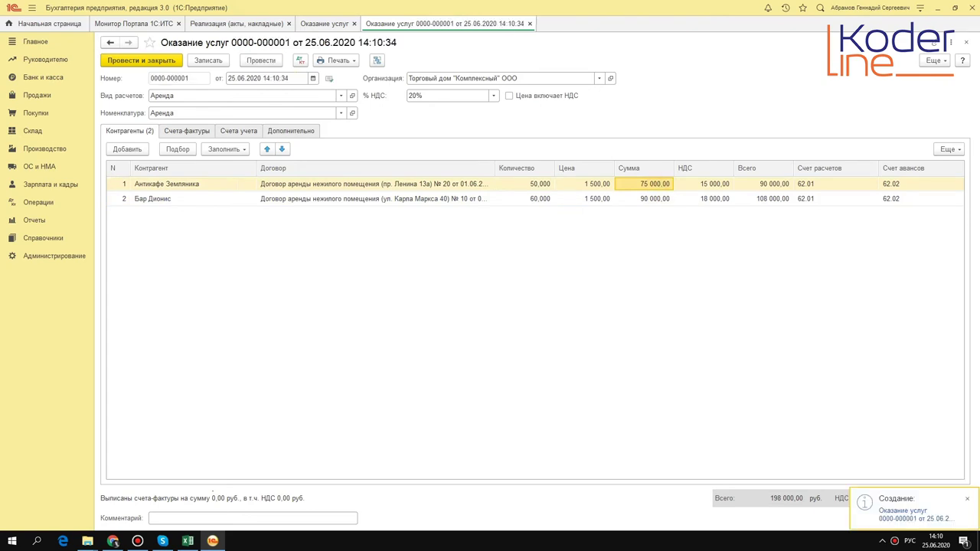
Mark the invoices (счета-фактуры) as issued for both «Антикафе Земляника» and «Бар Дионис»
click(337, 61)
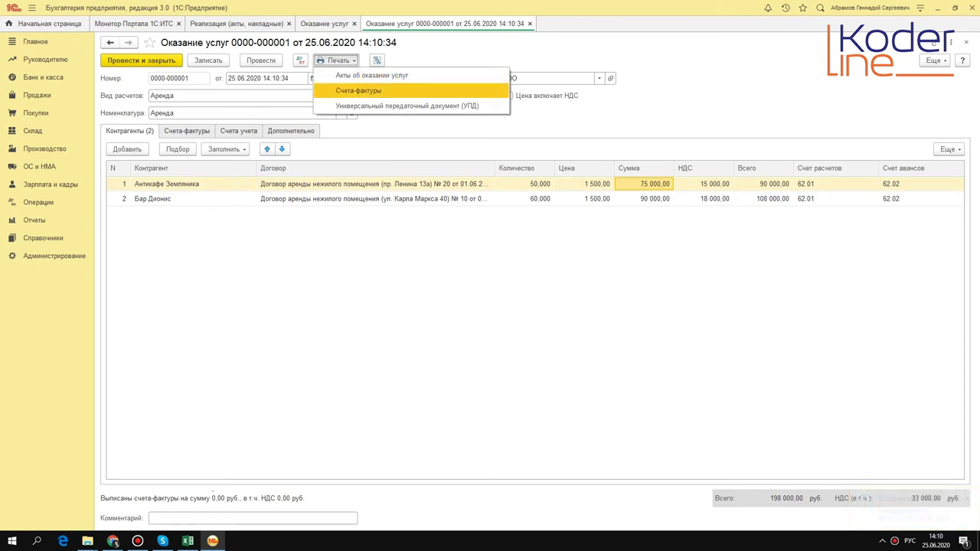
click(191, 131)
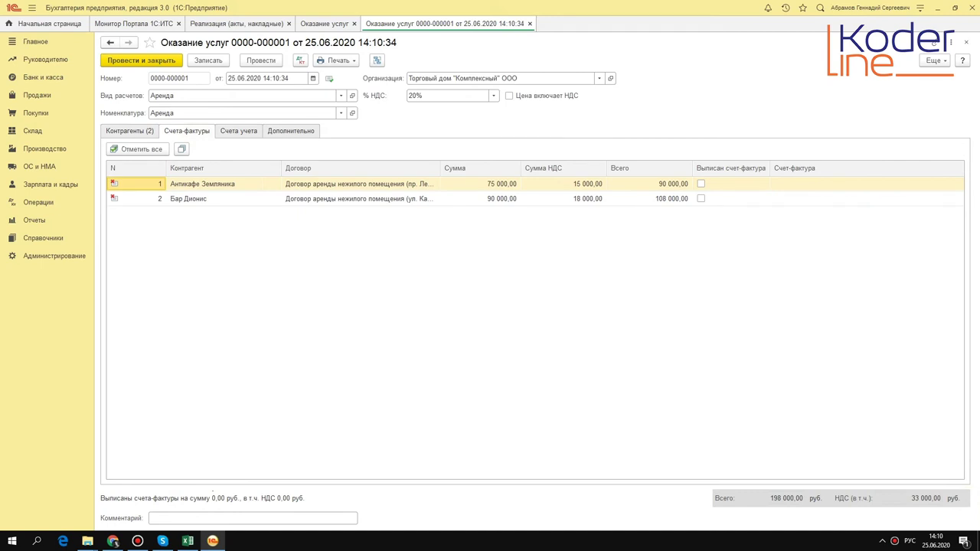
click(181, 149)
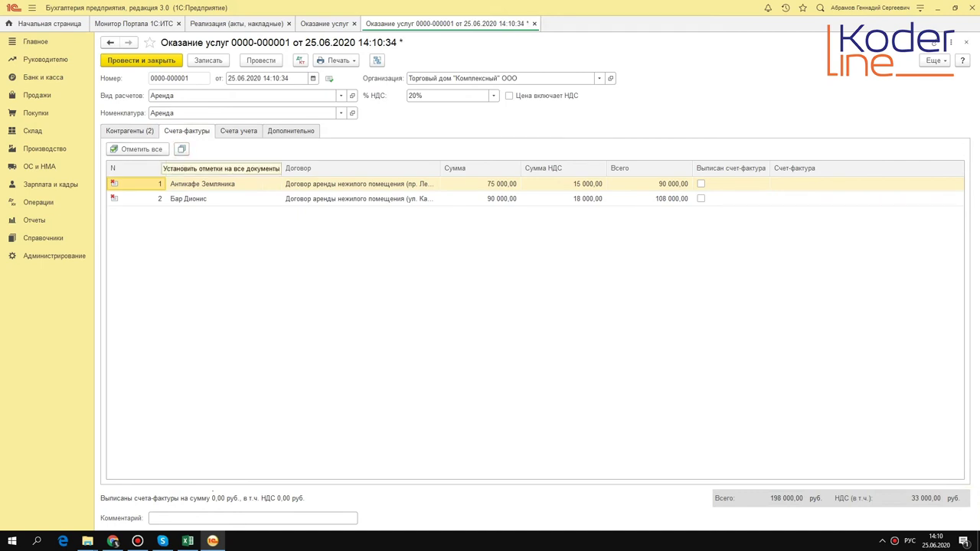
click(701, 184)
click(700, 198)
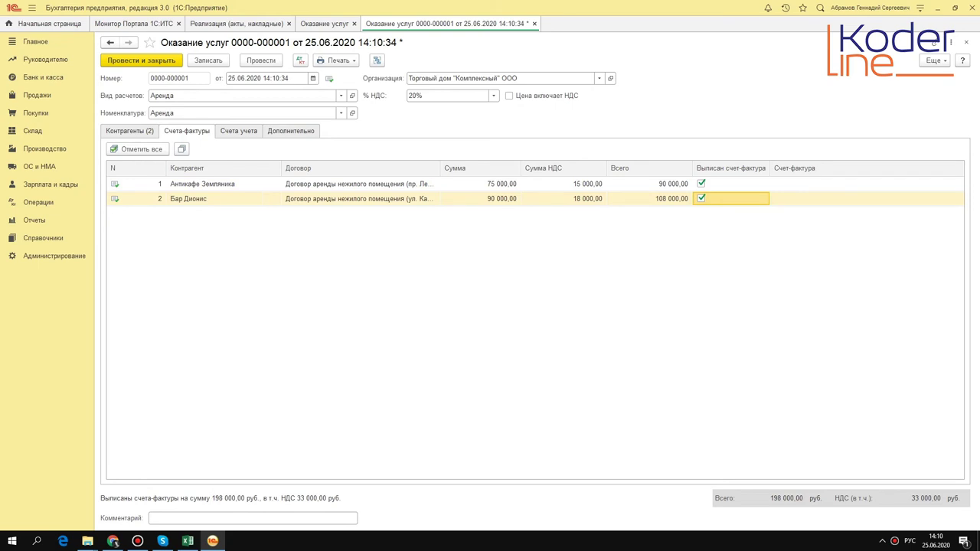
Generate the print form «Акты об оказании услуг» for the counterparties, saving the document when asked
click(147, 130)
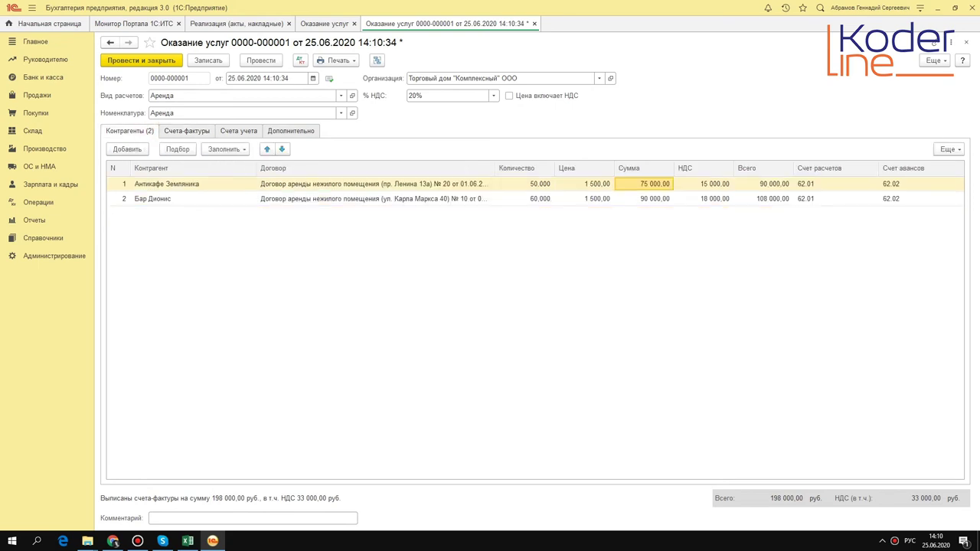
click(338, 60)
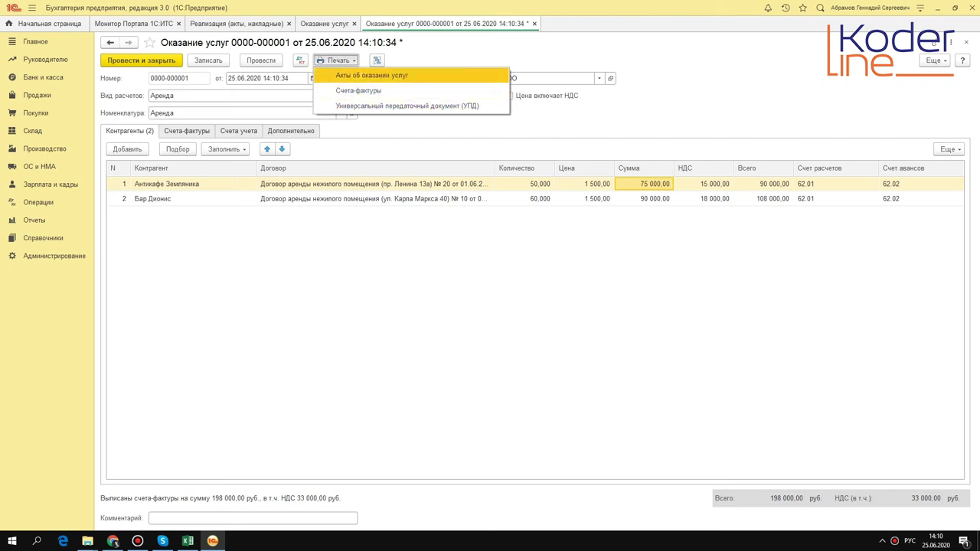
click(391, 75)
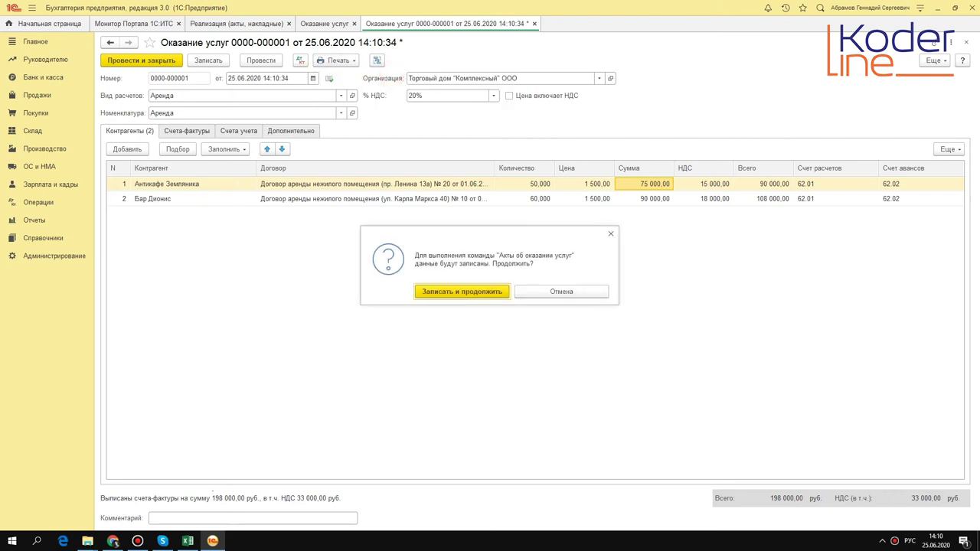
click(497, 291)
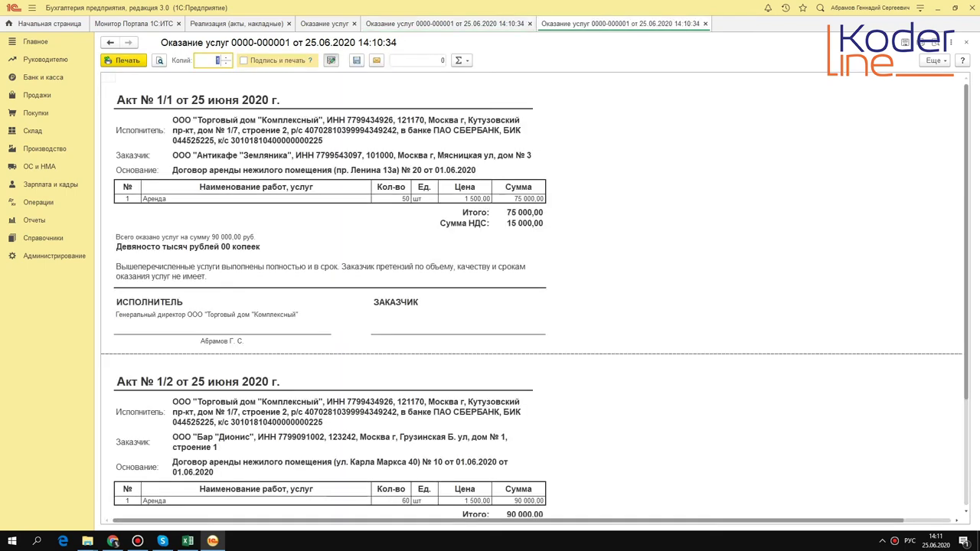
Examine the generated service acts for both tenants, and close the print form
click(222, 345)
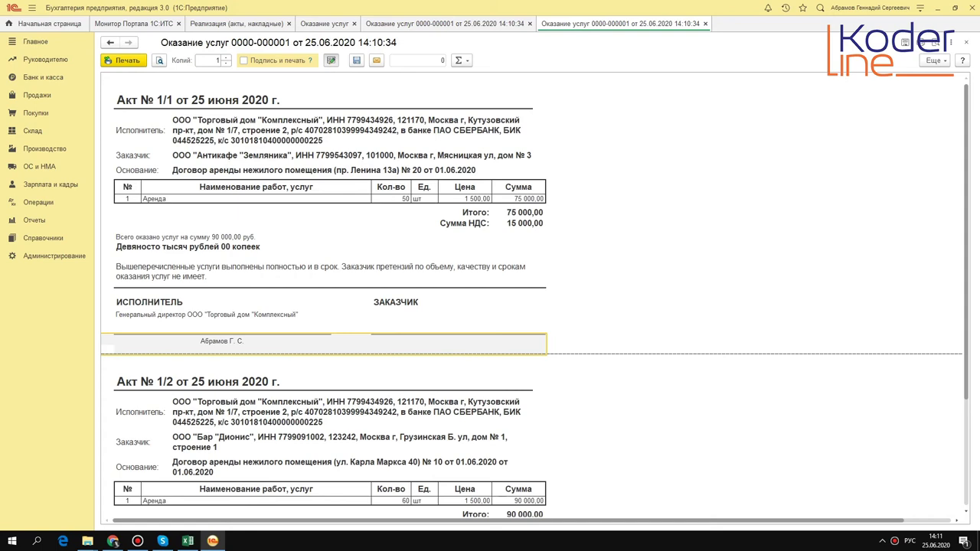
scroll(532, 291, down, 5)
scroll(532, 291, up, 5)
click(123, 103)
click(155, 382)
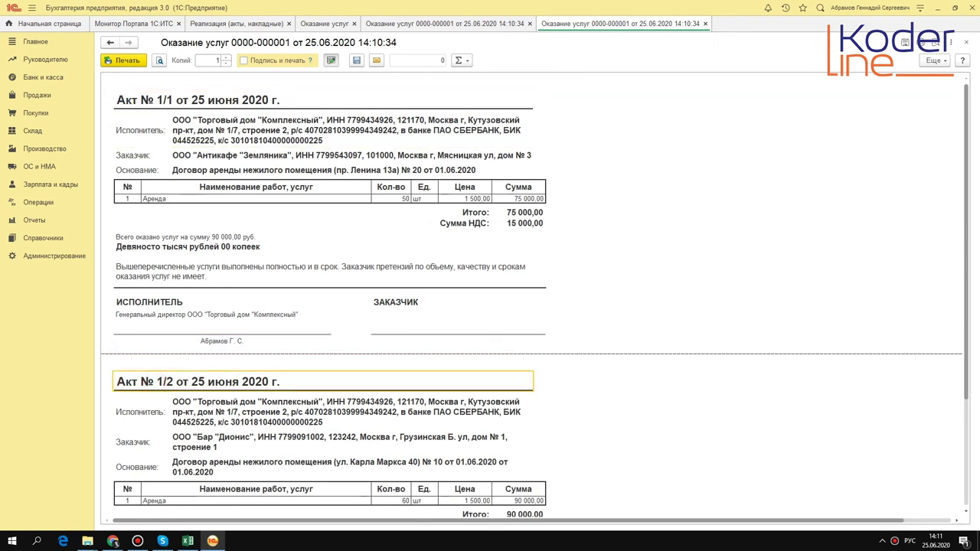
scroll(536, 297, down, 3)
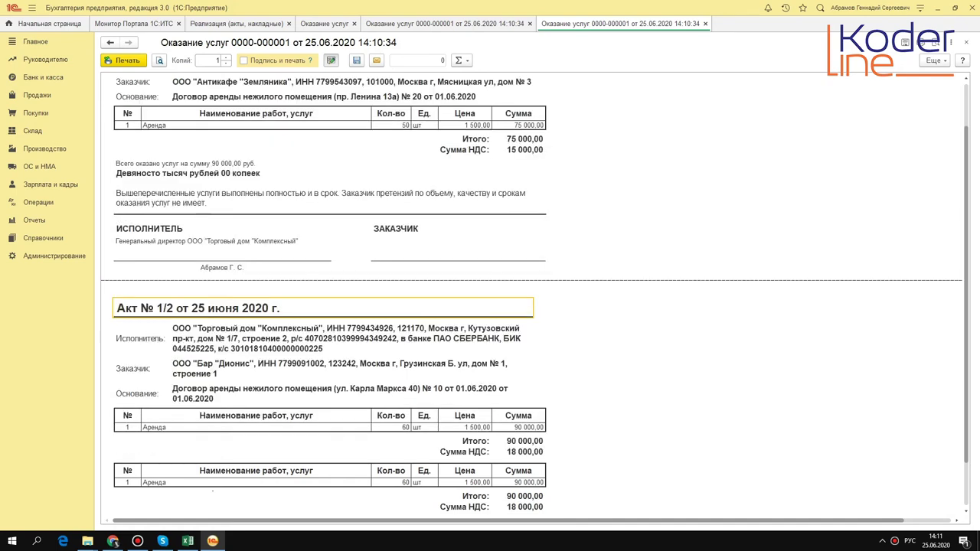
scroll(535, 297, up, 3)
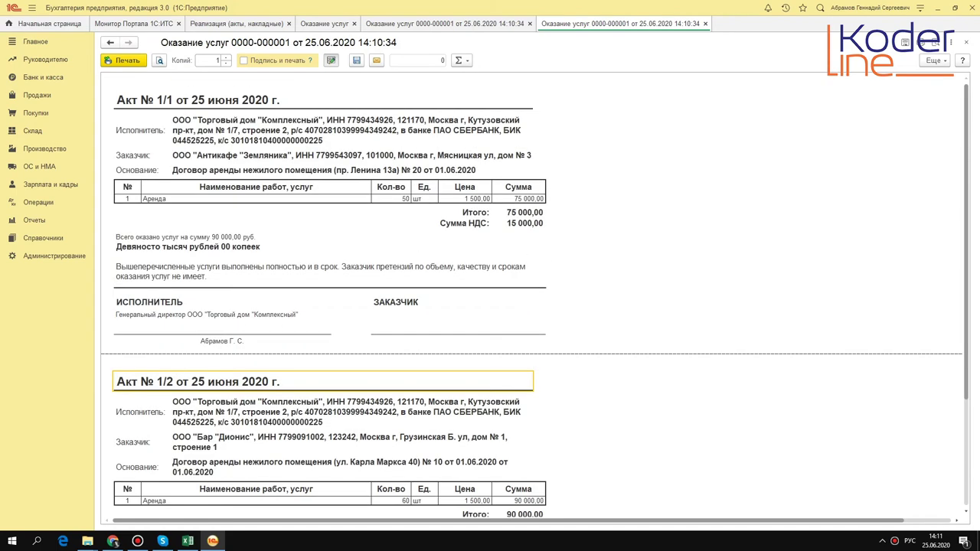
key(Escape)
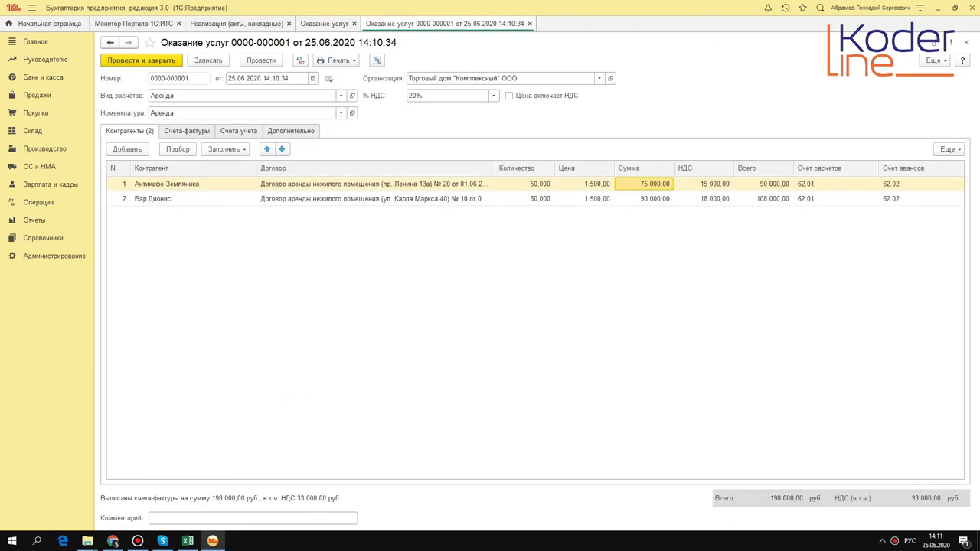
Close the document and its list, and reopen the 25.06.2020 «Оказание услуг» document from the sales section
key(Escape)
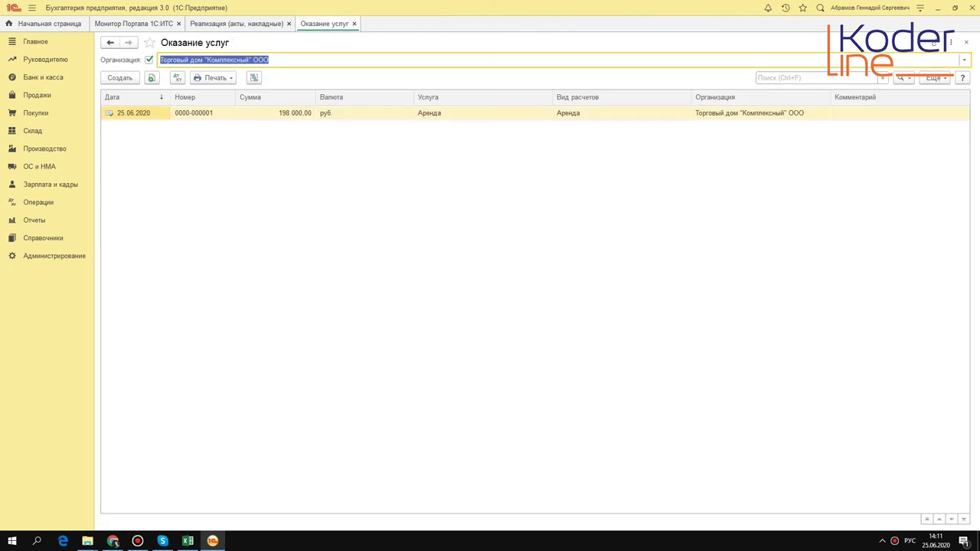
key(Escape)
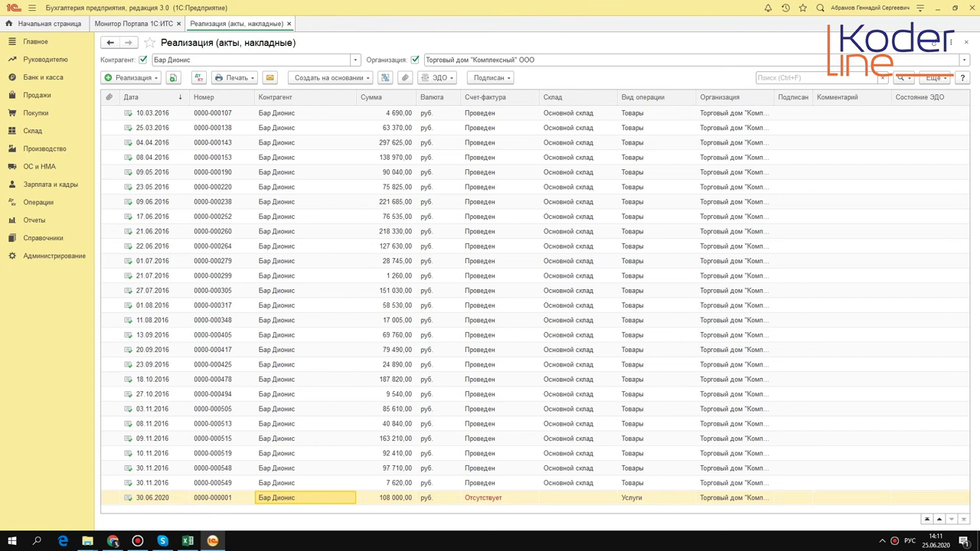
click(45, 95)
click(141, 122)
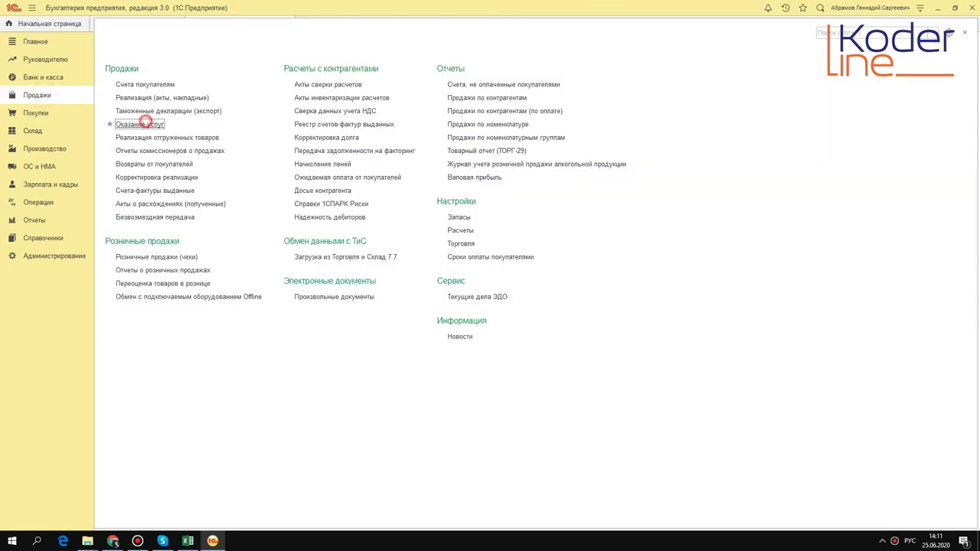
double_click(196, 113)
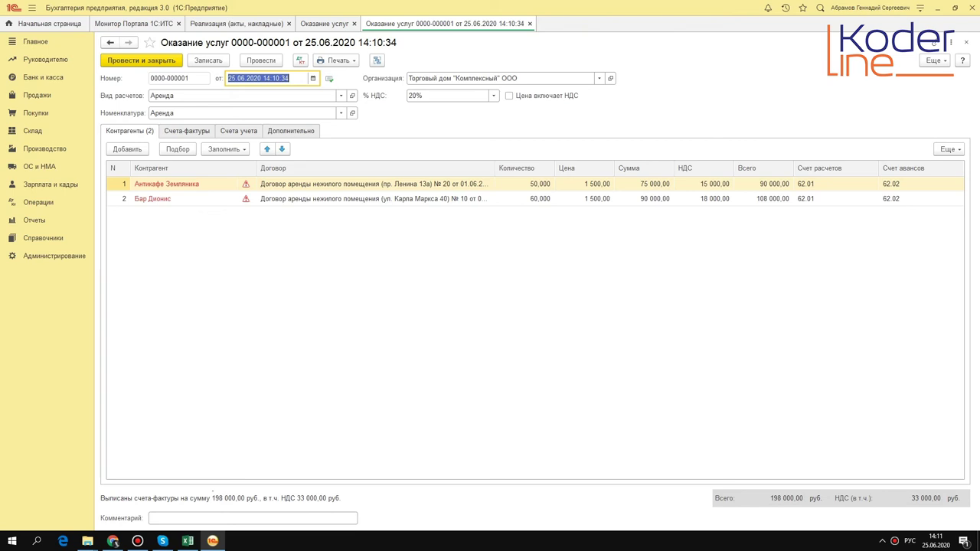
click(223, 149)
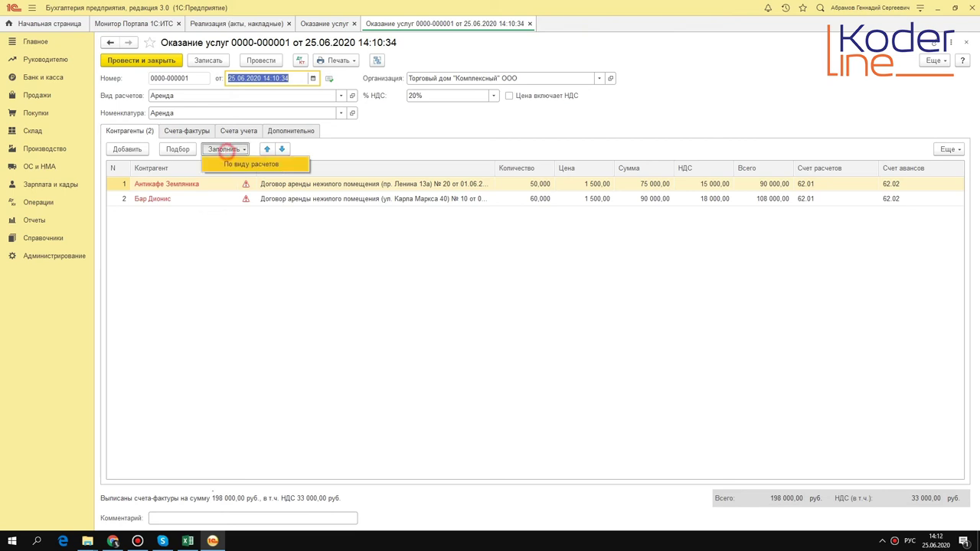
click(258, 253)
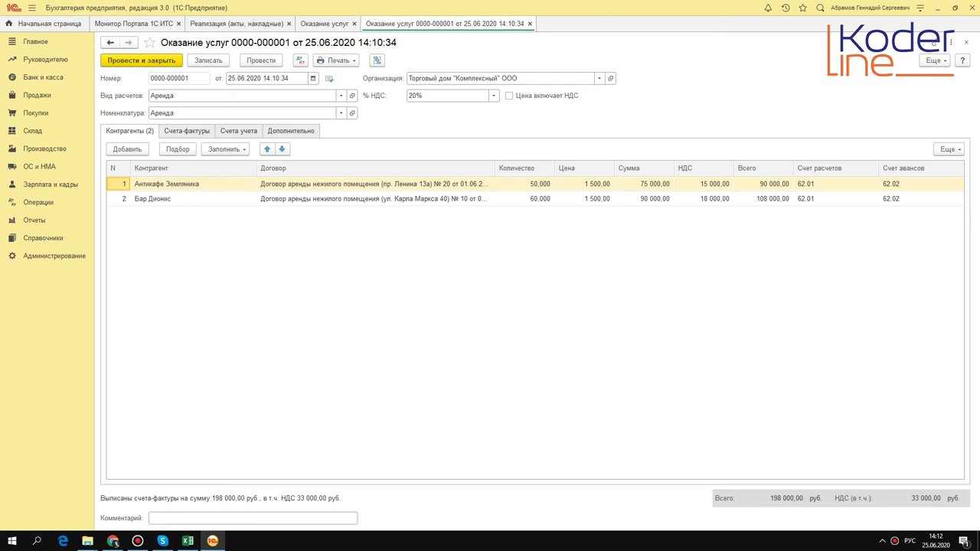
click(198, 201)
click(246, 184)
click(245, 199)
click(184, 184)
click(161, 198)
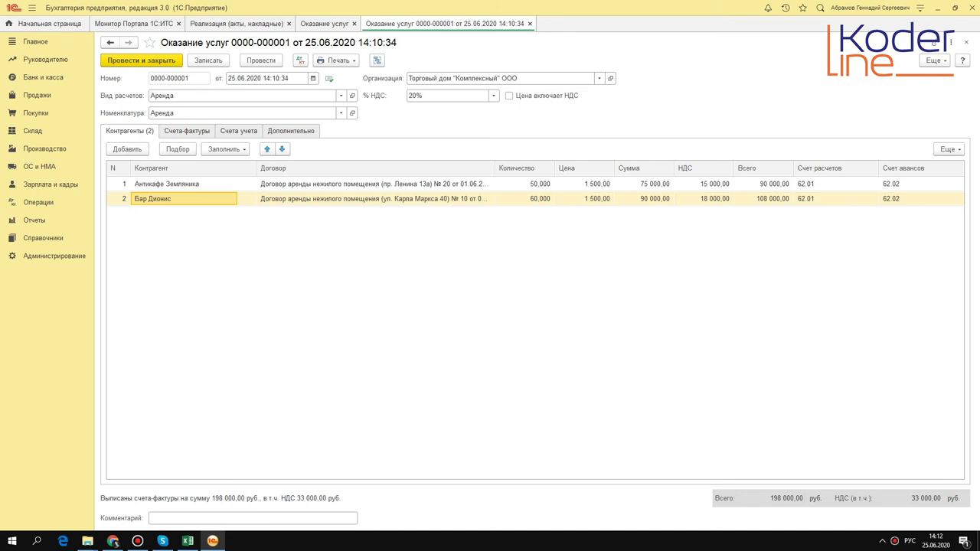
Close and reopen the document, view the counterparty check details for «Антикафе Земляника», and dismiss them
key(Escape)
key(Return)
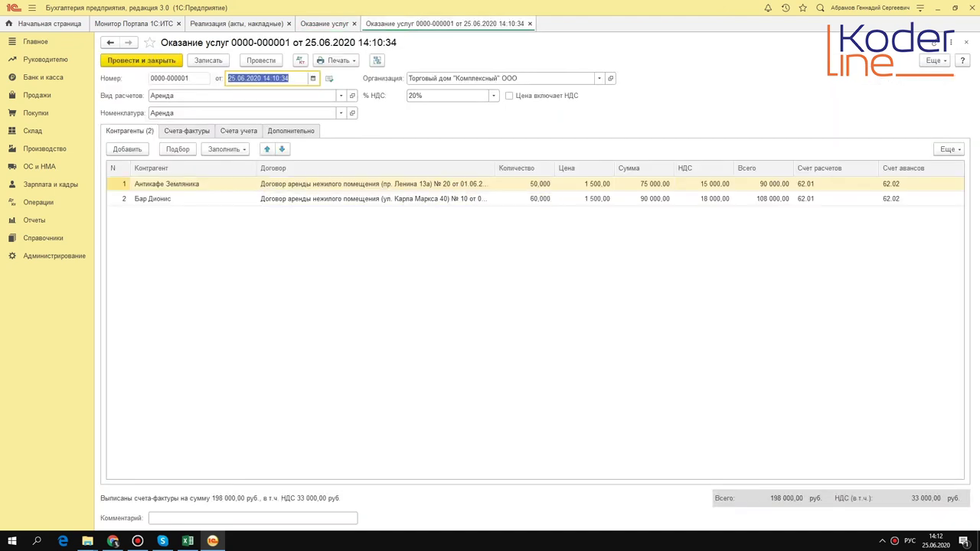
click(245, 184)
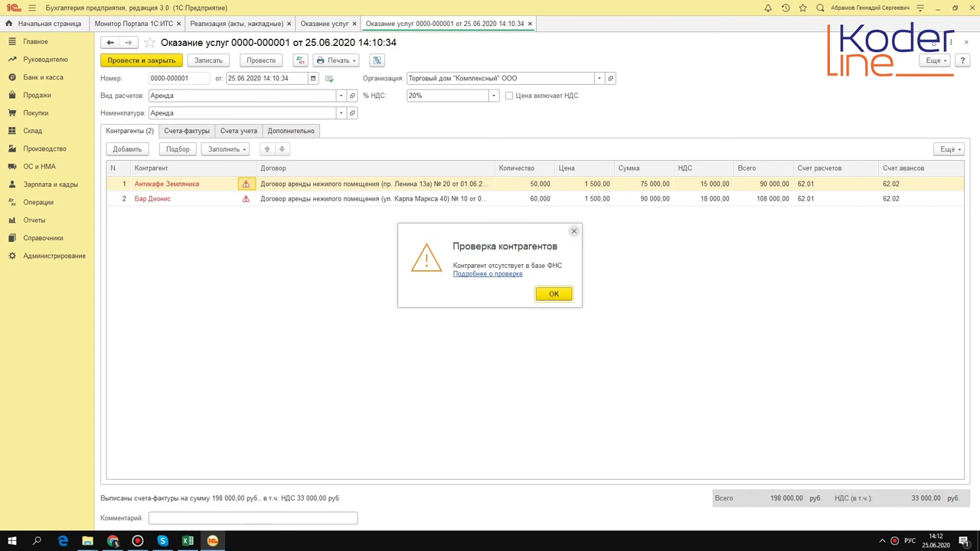
click(574, 230)
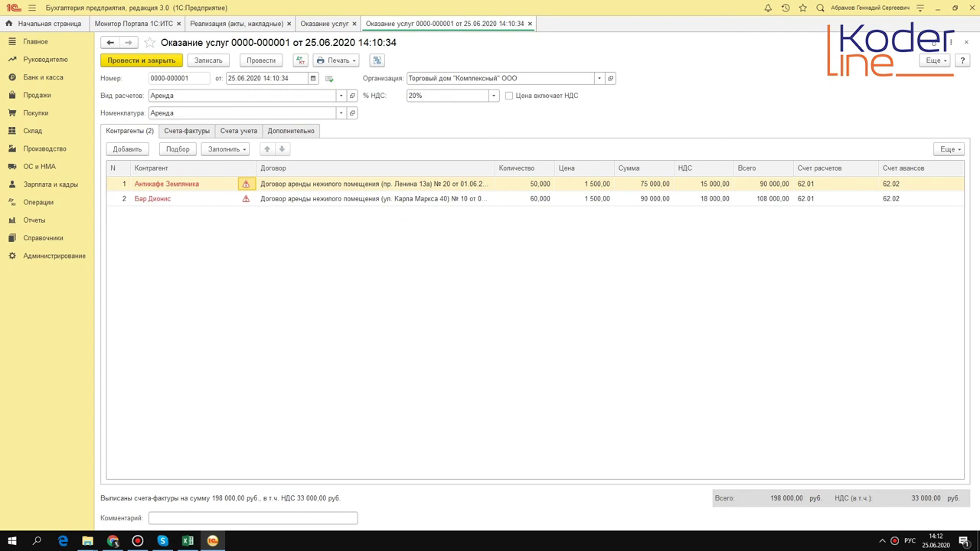